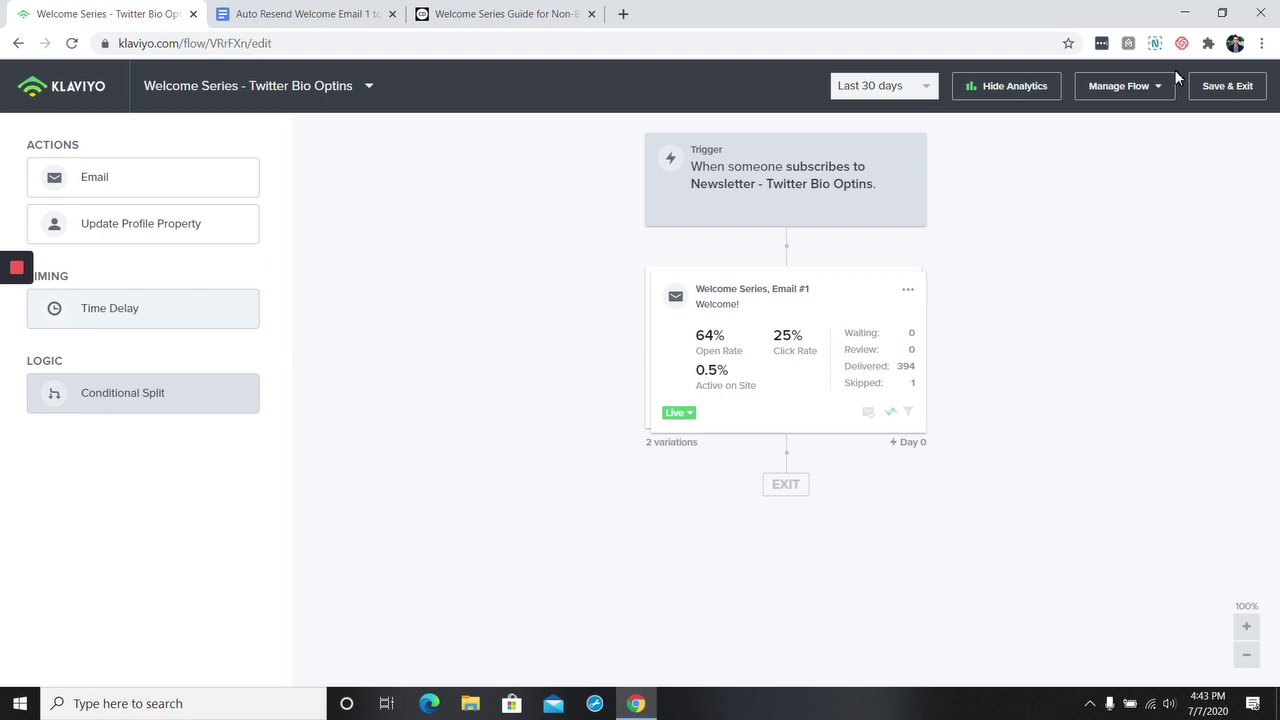
Step: Read the Welcome Series guide's overview and its Welcome Email 1 content buckets, subject line ideas and send timing
{"action": "left_click", "coordinate": [555, 13]}
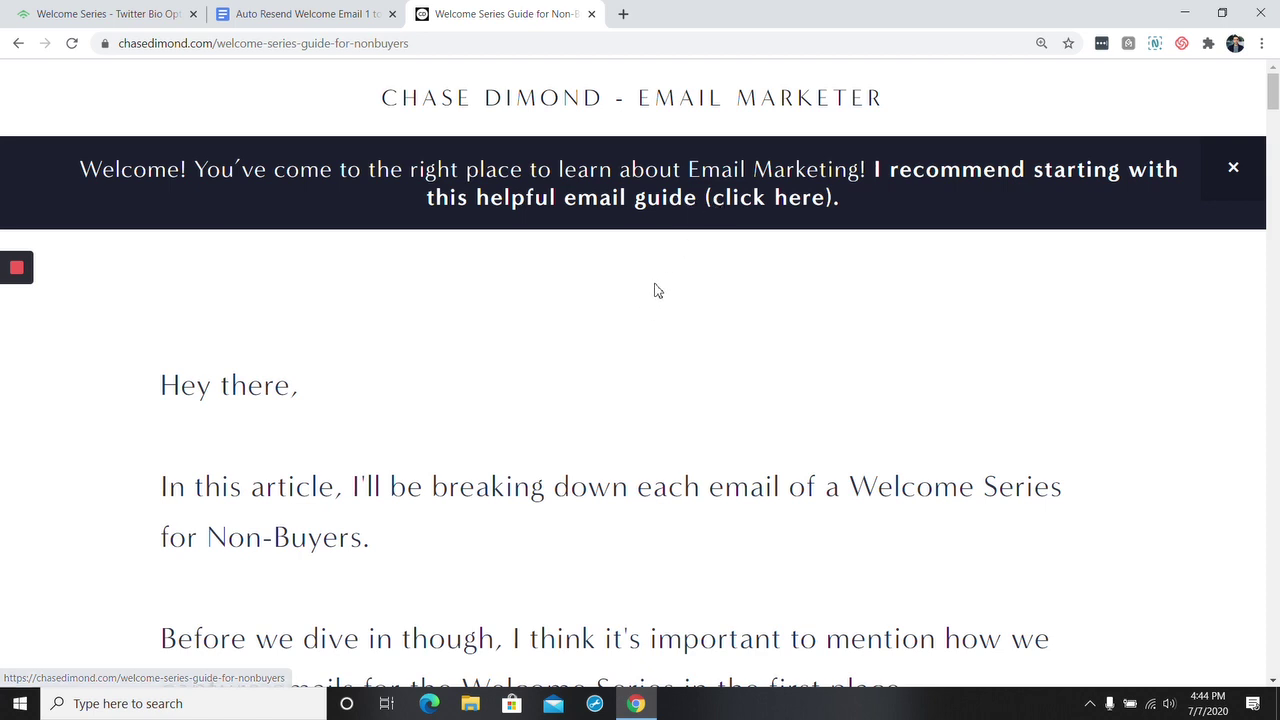
{"action": "scroll", "coordinate": [658, 290], "scroll_direction": "down", "scroll_amount": 2}
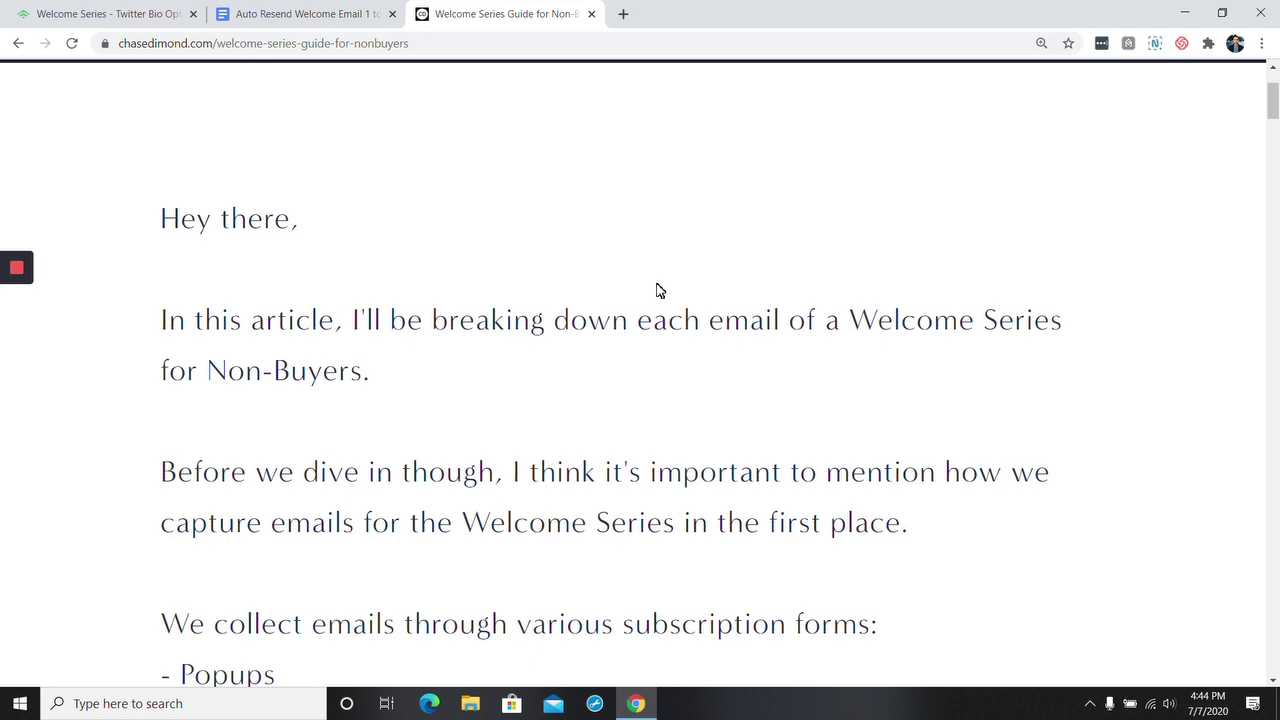
{"action": "scroll", "coordinate": [658, 290], "scroll_direction": "down", "scroll_amount": 12}
{"action": "scroll", "coordinate": [658, 290], "scroll_direction": "down", "scroll_amount": 6}
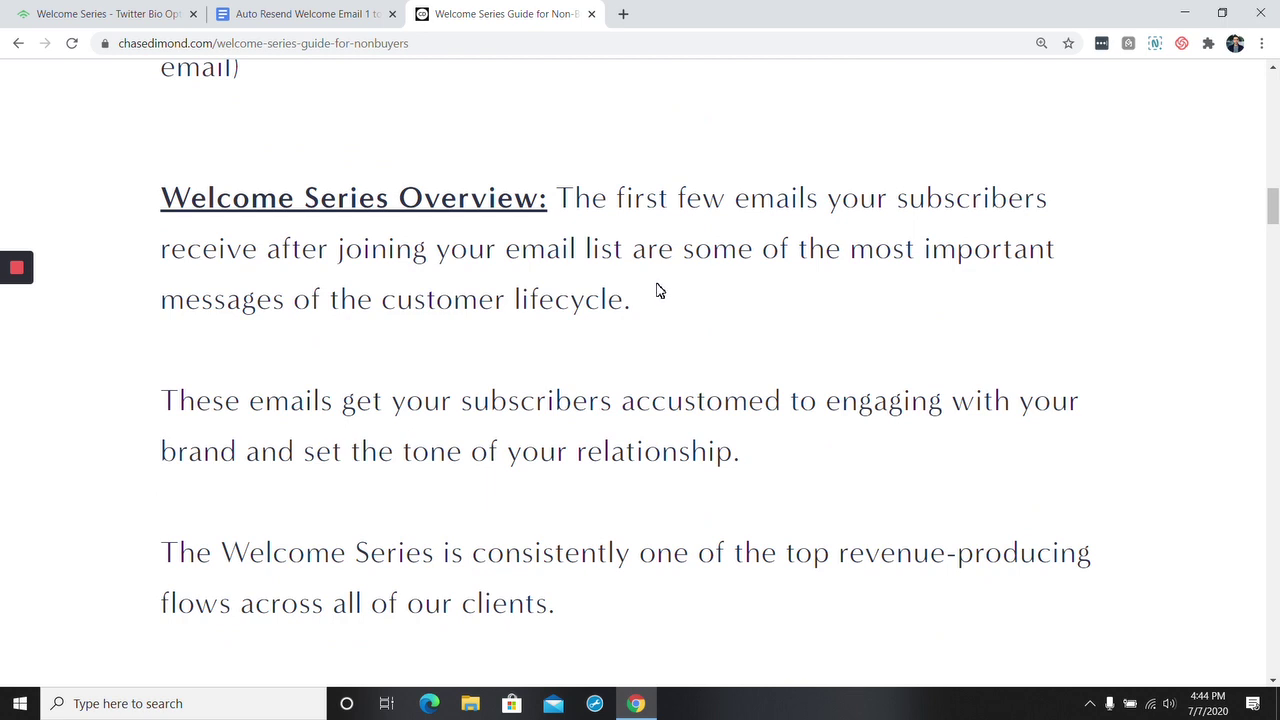
{"action": "scroll", "coordinate": [658, 290], "scroll_direction": "down", "scroll_amount": 7}
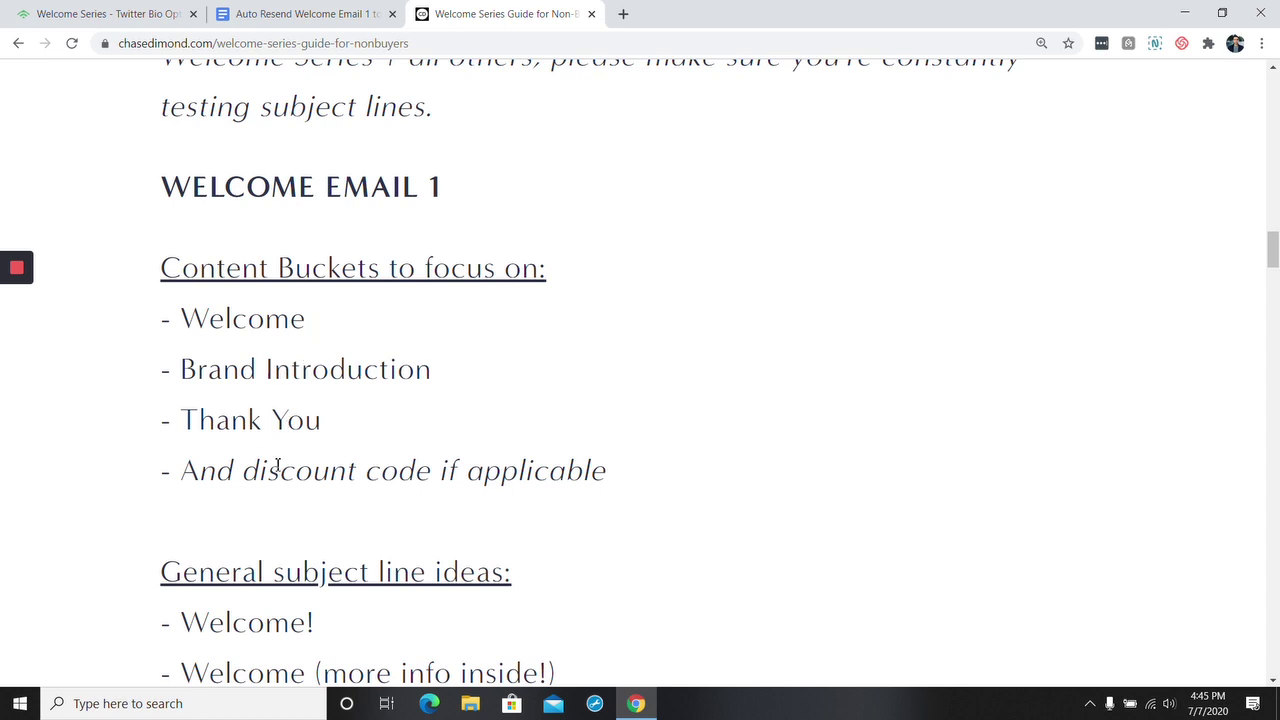
{"action": "scroll", "coordinate": [277, 466], "scroll_direction": "down", "scroll_amount": 2}
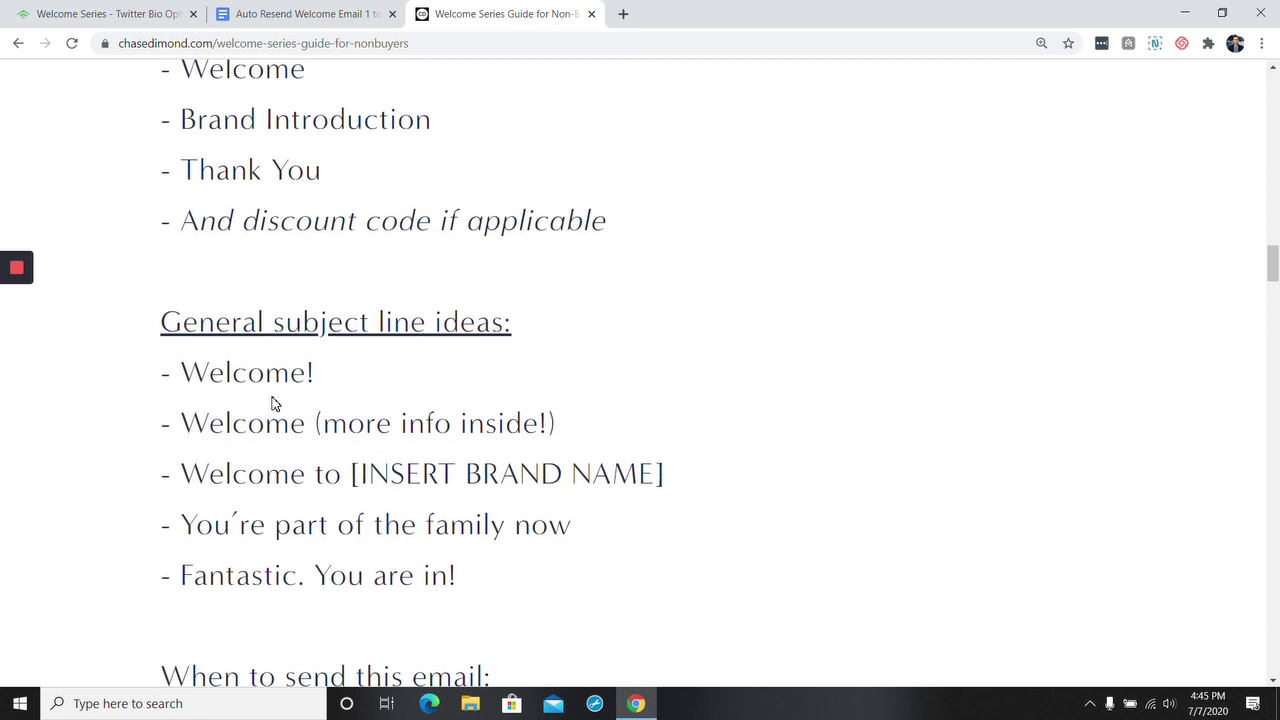
{"action": "scroll", "coordinate": [275, 403], "scroll_direction": "down", "scroll_amount": 3}
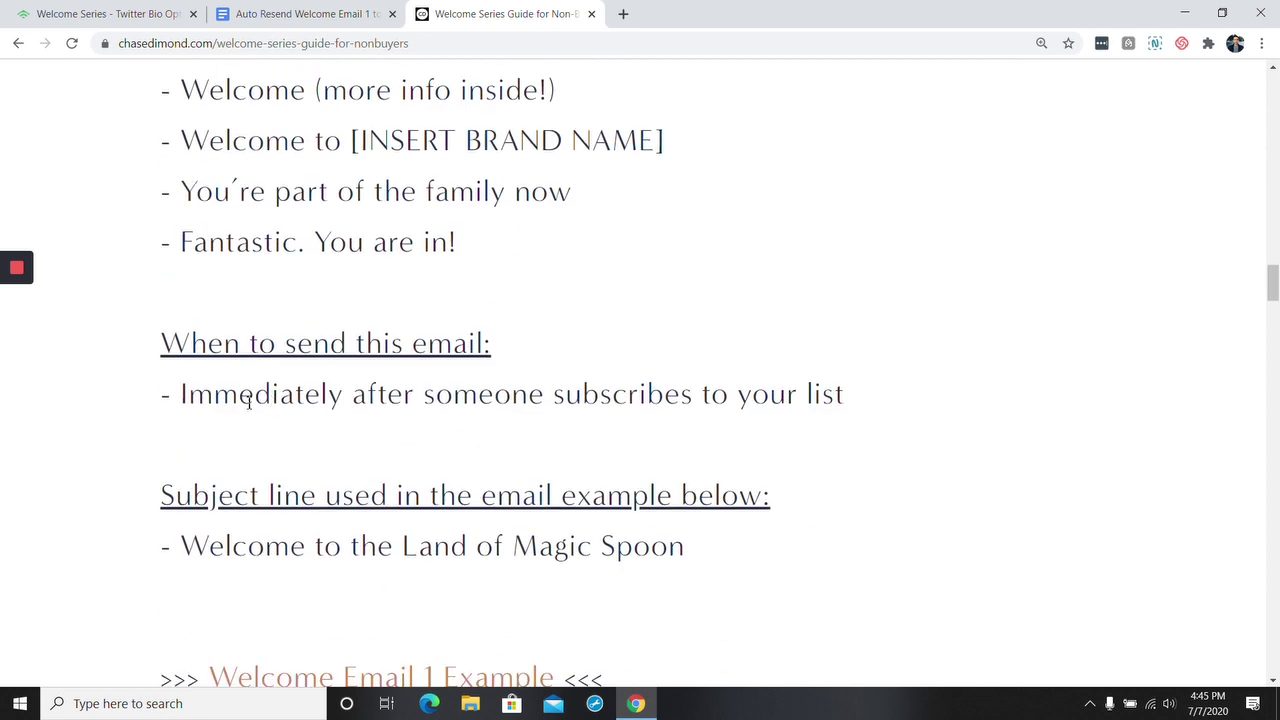
Step: View the Welcome Email 1 example linked in the guide, and return to the article
{"action": "triple_click", "coordinate": [249, 401]}
{"action": "left_click", "coordinate": [266, 434]}
{"action": "scroll", "coordinate": [268, 431], "scroll_direction": "down", "scroll_amount": 1}
{"action": "scroll", "coordinate": [317, 571], "scroll_direction": "down", "scroll_amount": 1}
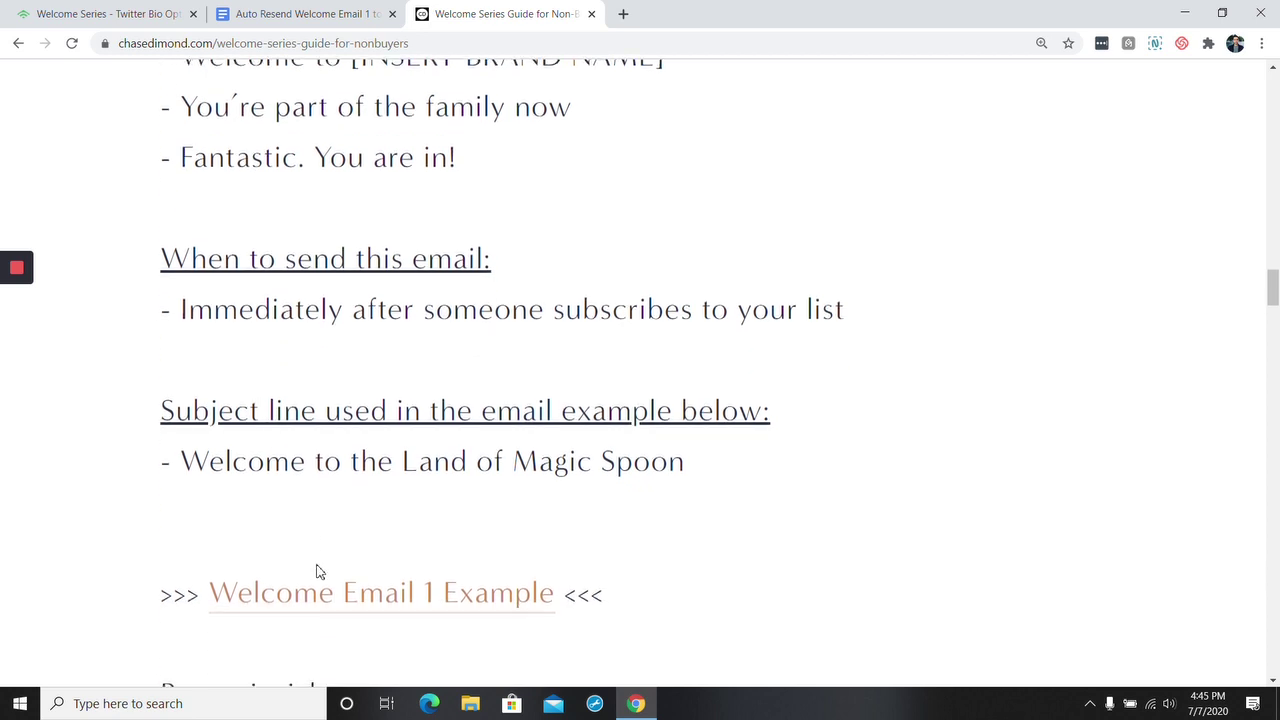
{"action": "left_click", "coordinate": [330, 522]}
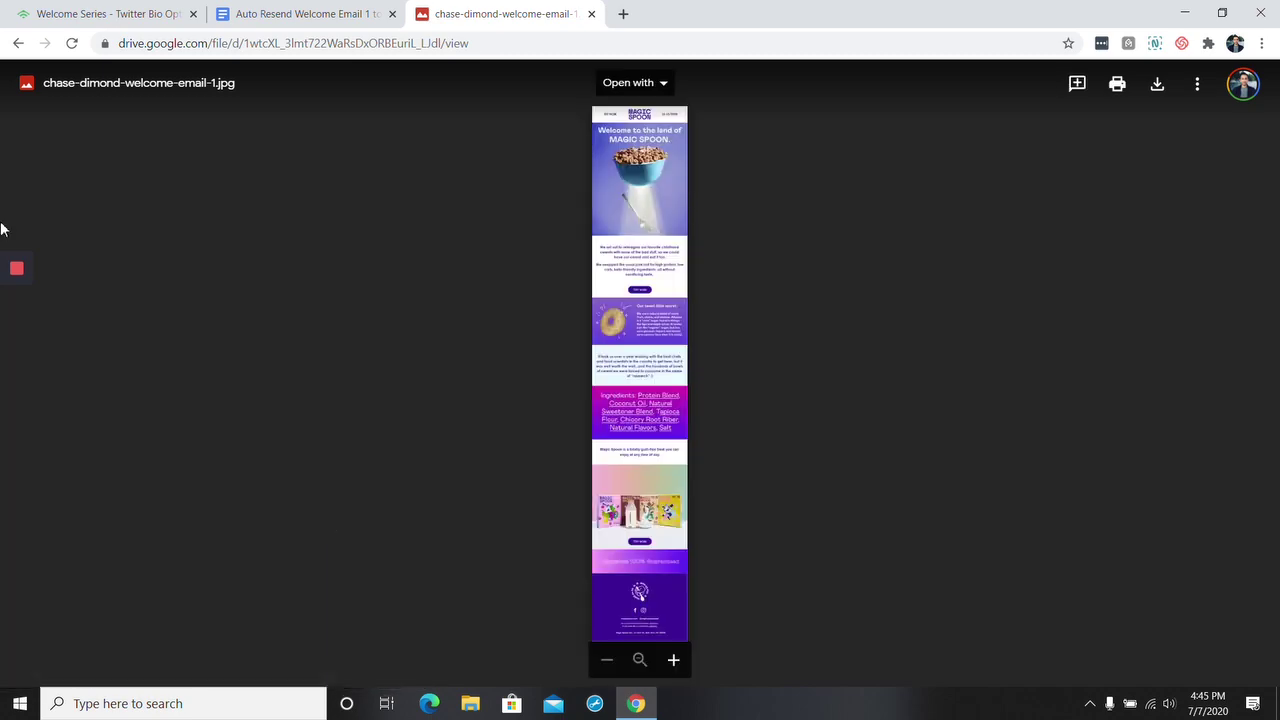
{"action": "left_click", "coordinate": [18, 43]}
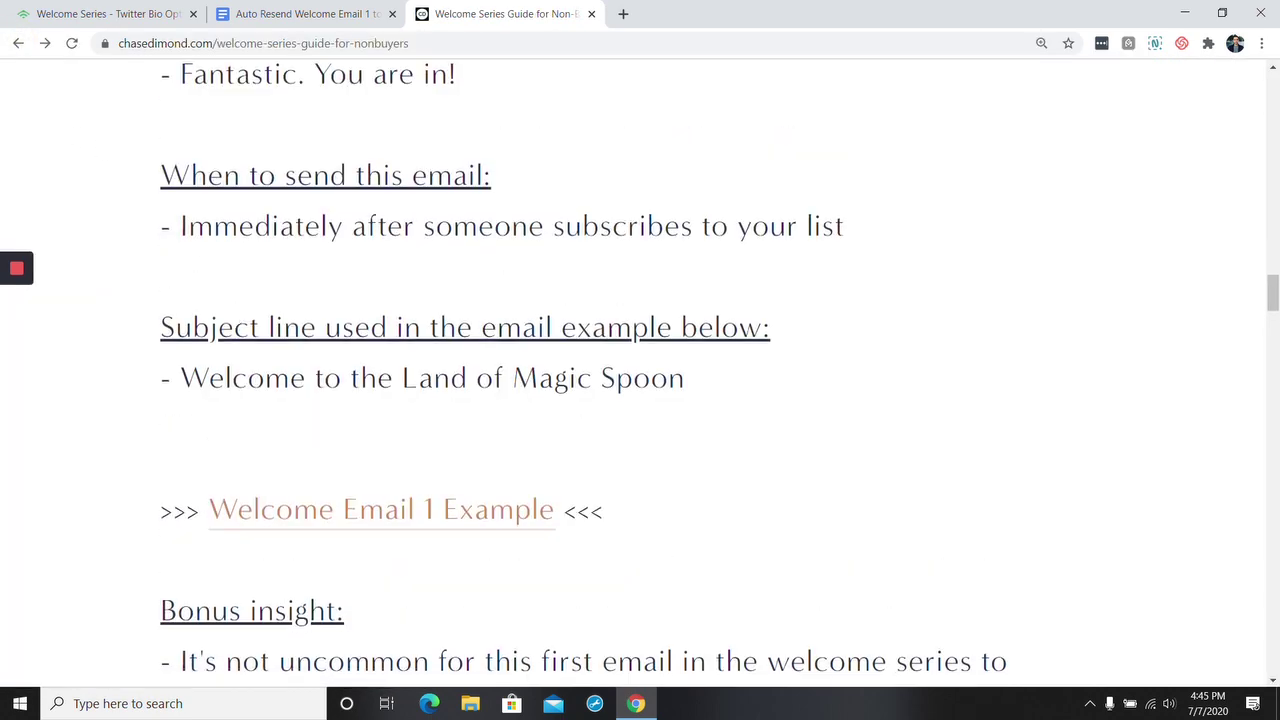
Step: Read the bonus insight for Welcome Email 1 and highlight the recommended minimum open rate range
{"action": "scroll", "coordinate": [241, 327], "scroll_direction": "down", "scroll_amount": 3}
{"action": "scroll", "coordinate": [241, 329], "scroll_direction": "down", "scroll_amount": 2}
{"action": "scroll", "coordinate": [241, 329], "scroll_direction": "up", "scroll_amount": 1}
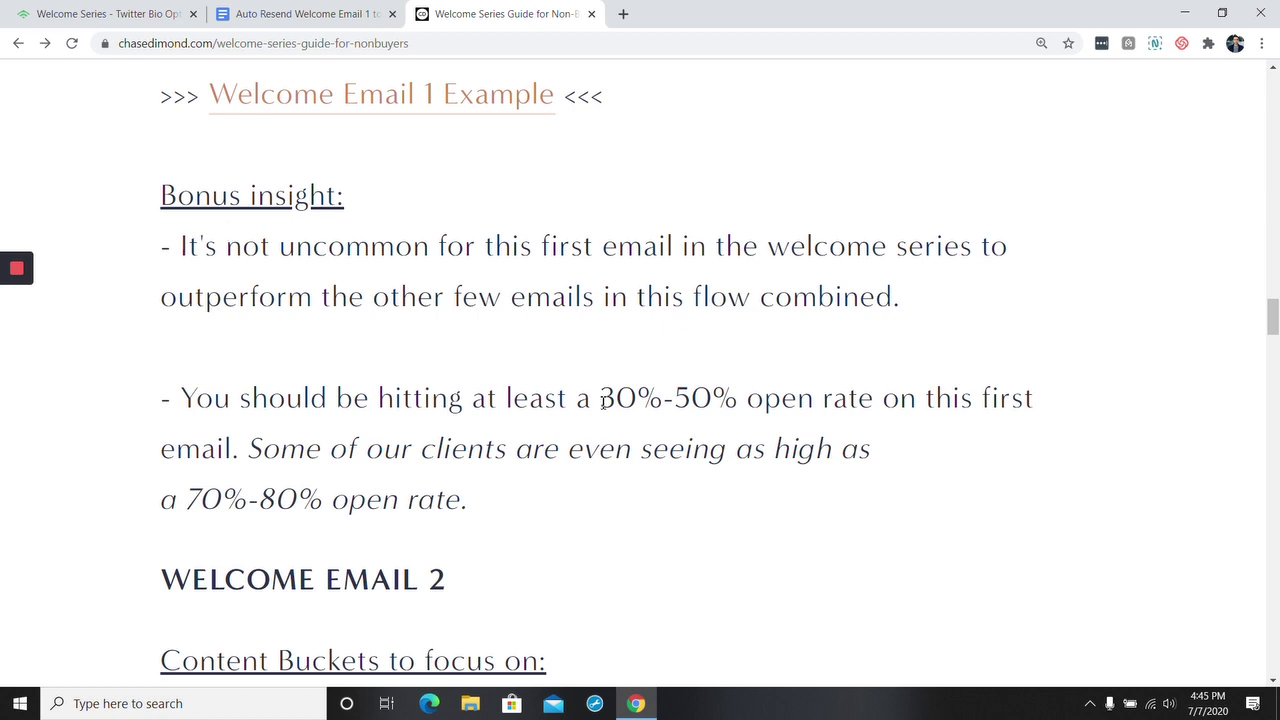
{"action": "left_click_drag", "start_coordinate": [600, 400], "coordinate": [691, 400]}
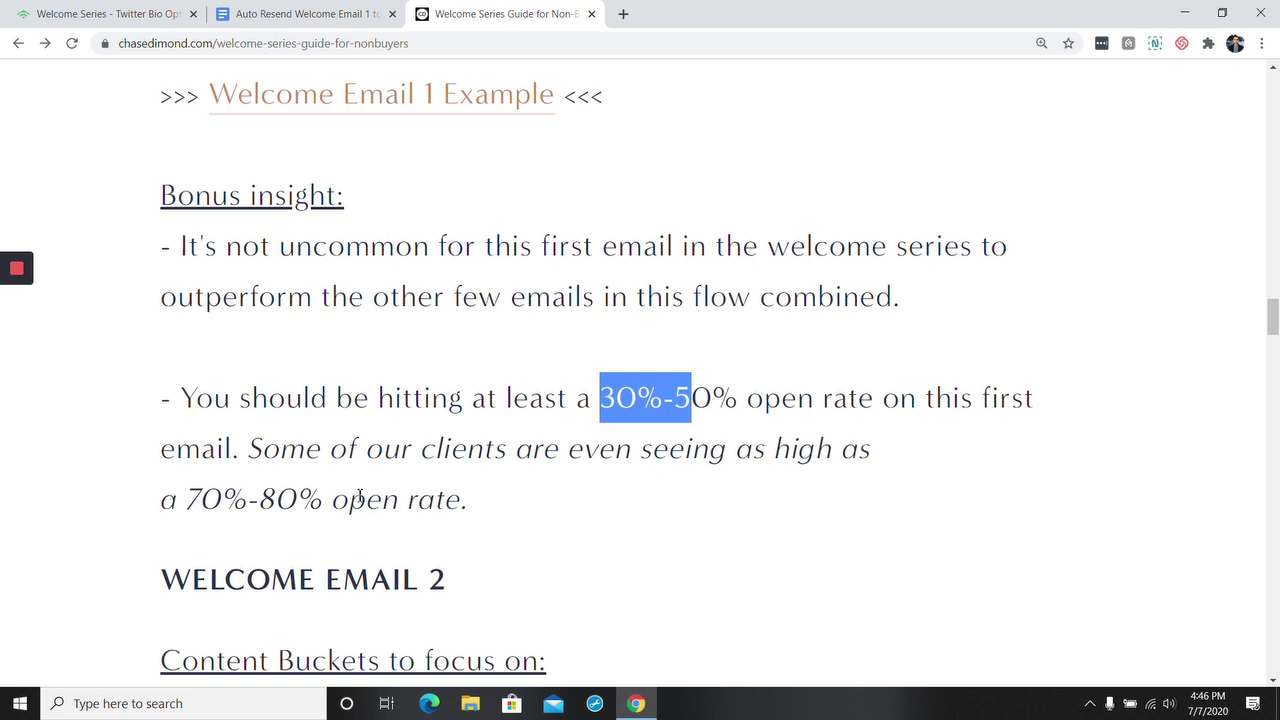
Step: Switch to the Klaviyo flow and check the open and click rates of Welcome Series, Email #1
{"action": "left_click", "coordinate": [111, 20]}
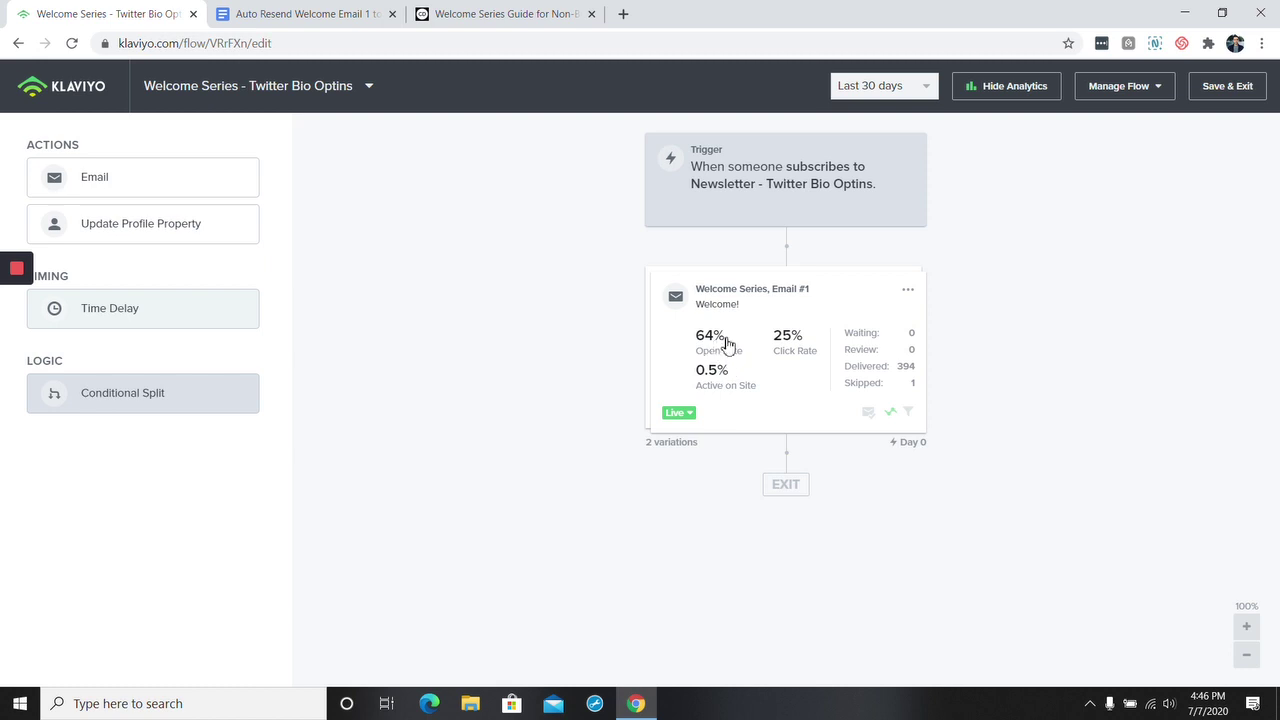
{"action": "left_click_drag", "start_coordinate": [764, 343], "coordinate": [789, 349]}
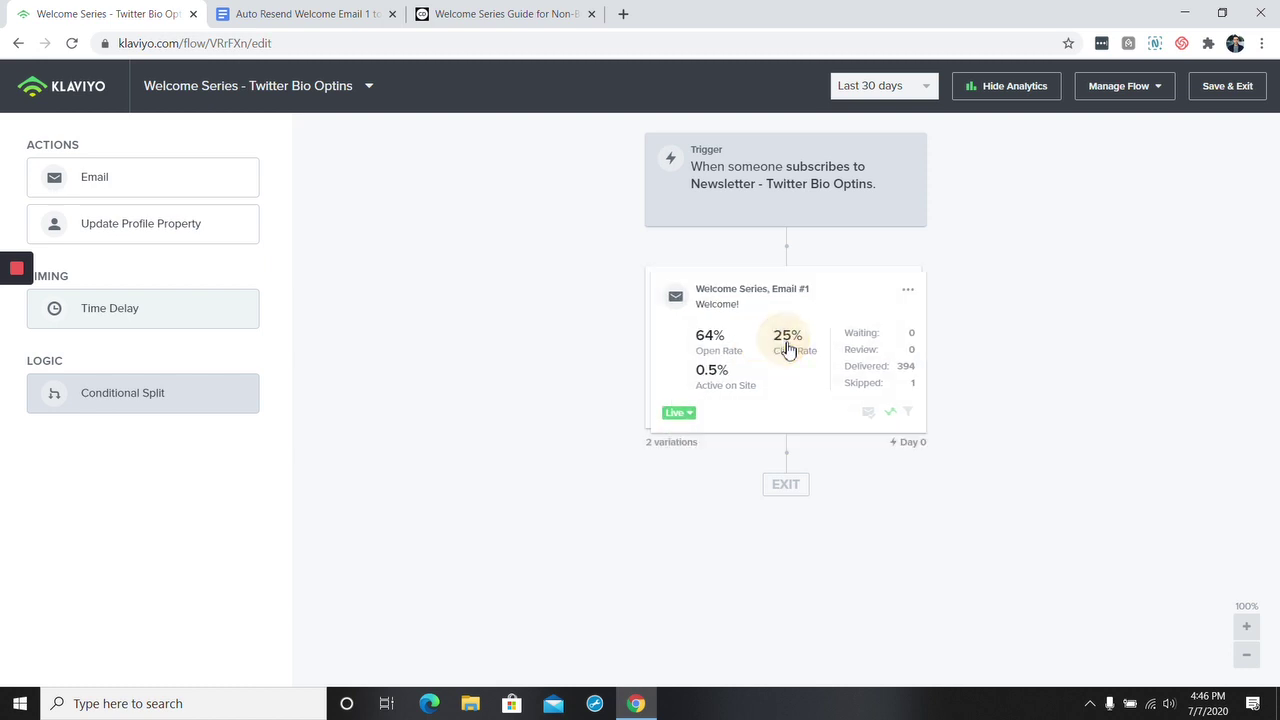
{"action": "left_click", "coordinate": [1005, 350]}
Step: Switch to the Google Docs reference and examine the flow diagram for resending Welcome Email 1 to non-openers
{"action": "left_click", "coordinate": [296, 13]}
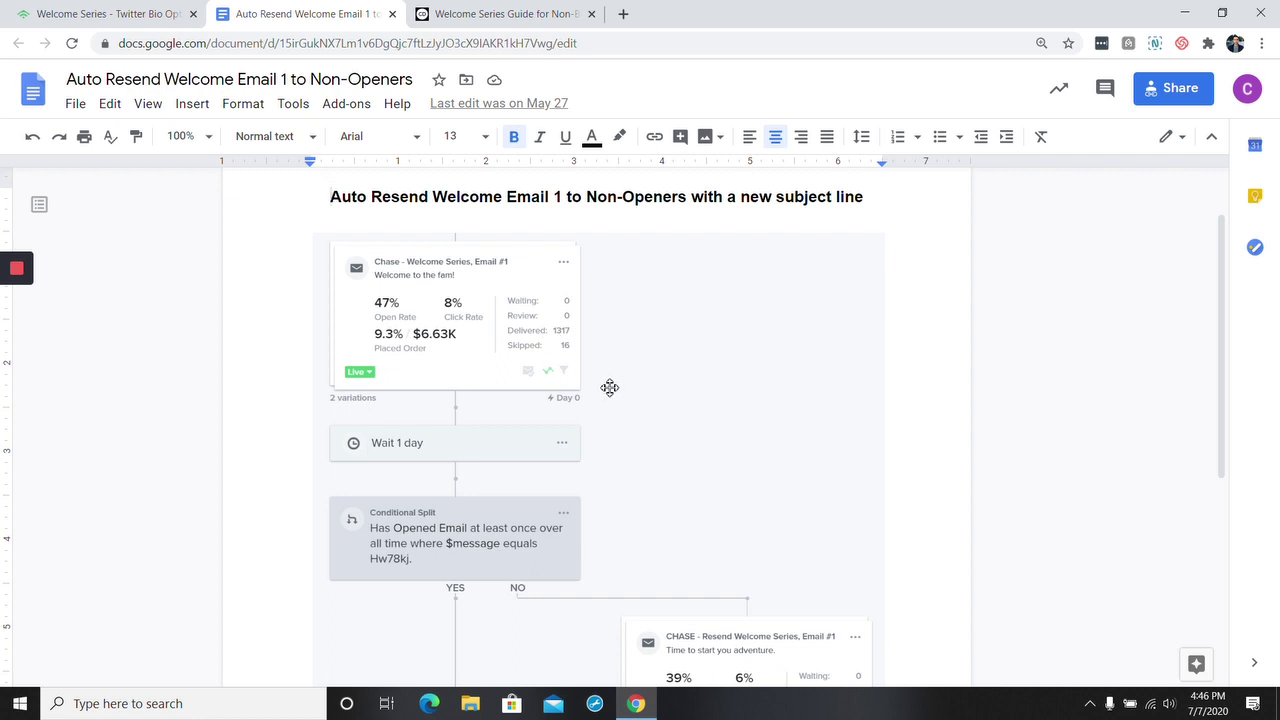
{"action": "scroll", "coordinate": [610, 387], "scroll_direction": "down", "scroll_amount": 1}
{"action": "scroll", "coordinate": [610, 387], "scroll_direction": "up", "scroll_amount": 1}
{"action": "scroll", "coordinate": [607, 390], "scroll_direction": "down", "scroll_amount": 1}
{"action": "scroll", "coordinate": [607, 390], "scroll_direction": "up", "scroll_amount": 1}
{"action": "scroll", "coordinate": [438, 362], "scroll_direction": "down", "scroll_amount": 2}
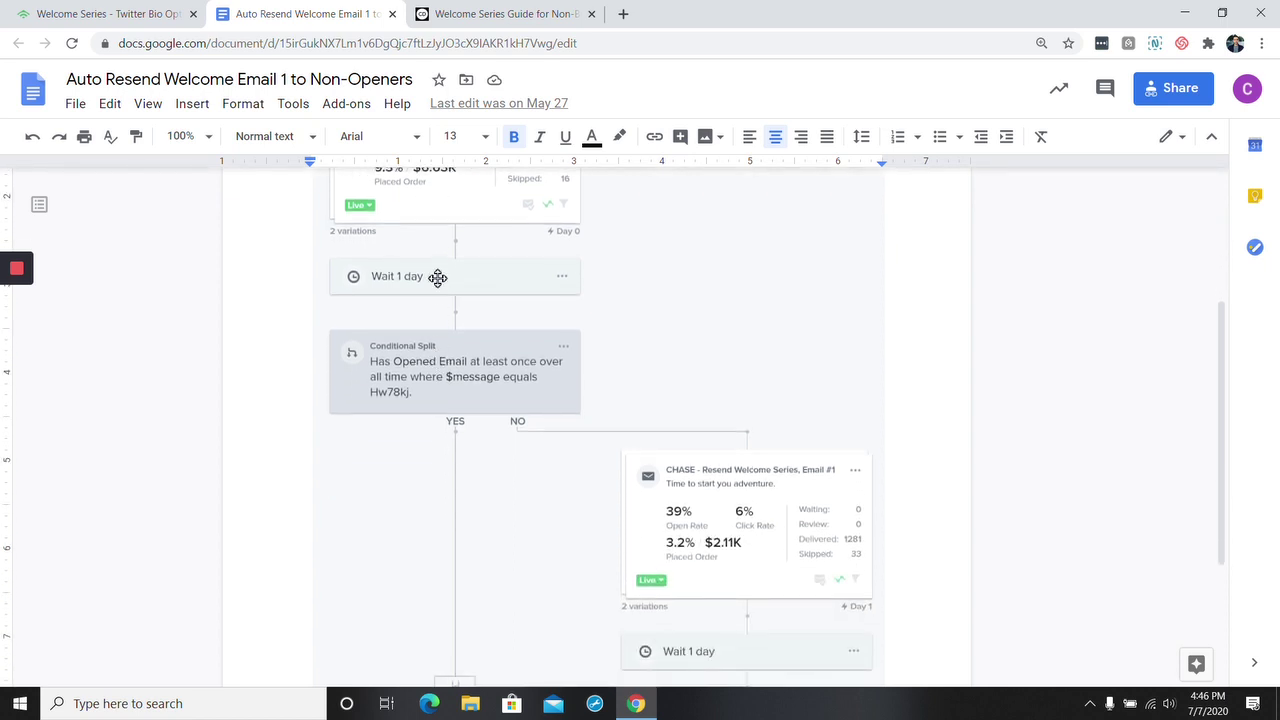
{"action": "scroll", "coordinate": [443, 300], "scroll_direction": "down", "scroll_amount": 1}
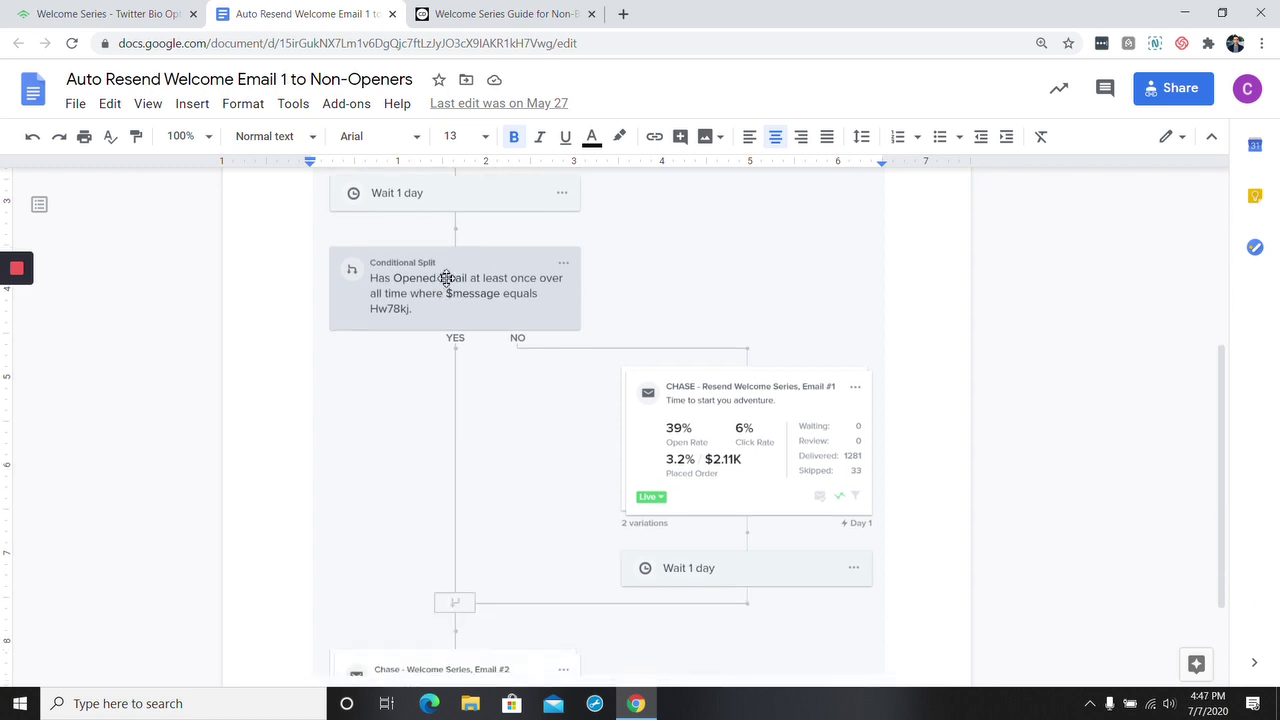
{"action": "scroll", "coordinate": [446, 277], "scroll_direction": "down", "scroll_amount": 1}
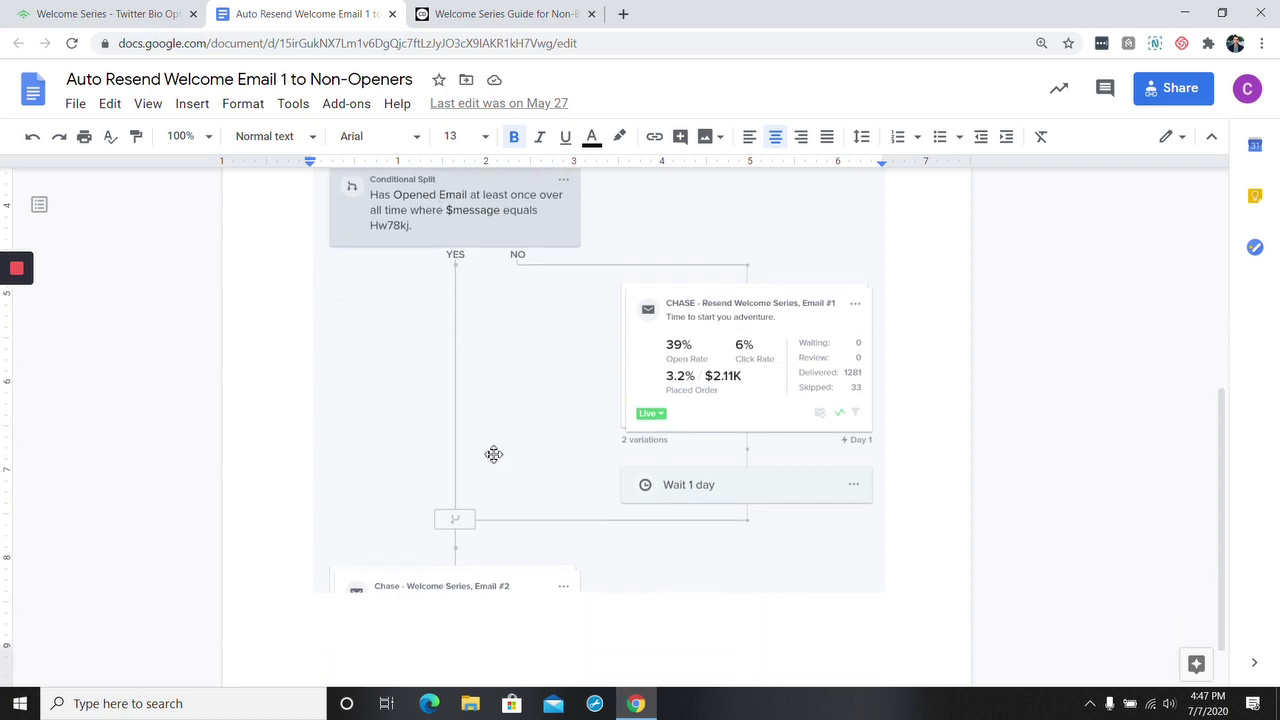
{"action": "scroll", "coordinate": [420, 550], "scroll_direction": "up", "scroll_amount": 2}
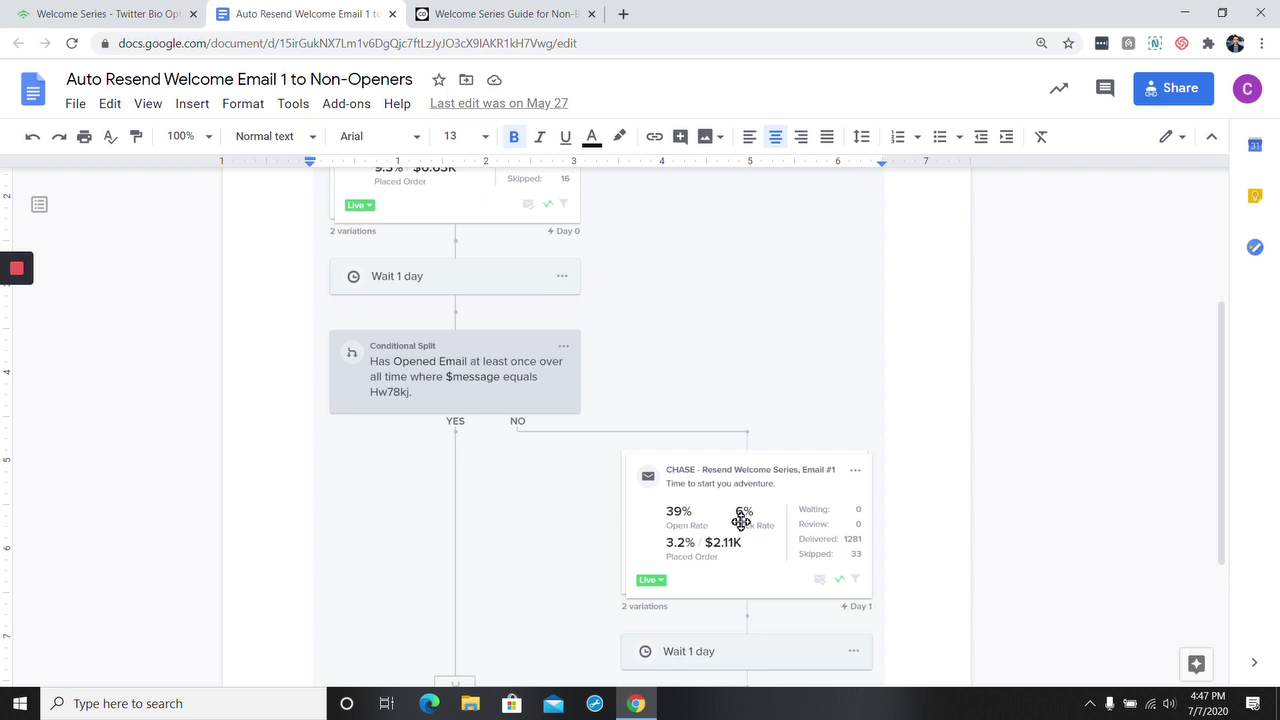
{"action": "scroll", "coordinate": [741, 521], "scroll_direction": "down", "scroll_amount": 1}
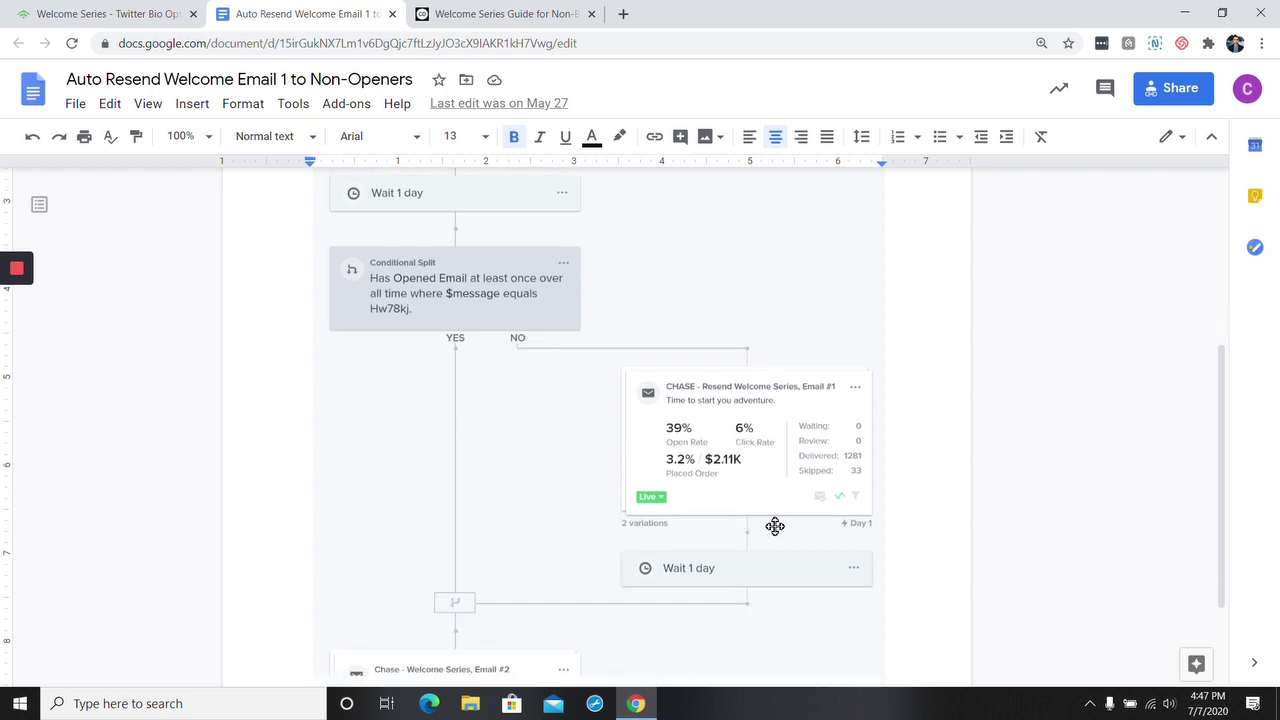
{"action": "scroll", "coordinate": [775, 527], "scroll_direction": "up", "scroll_amount": 1}
Step: In the Klaviyo flow, add a 1-day time delay after Welcome Series, Email #1 and save it
{"action": "left_click", "coordinate": [100, 14]}
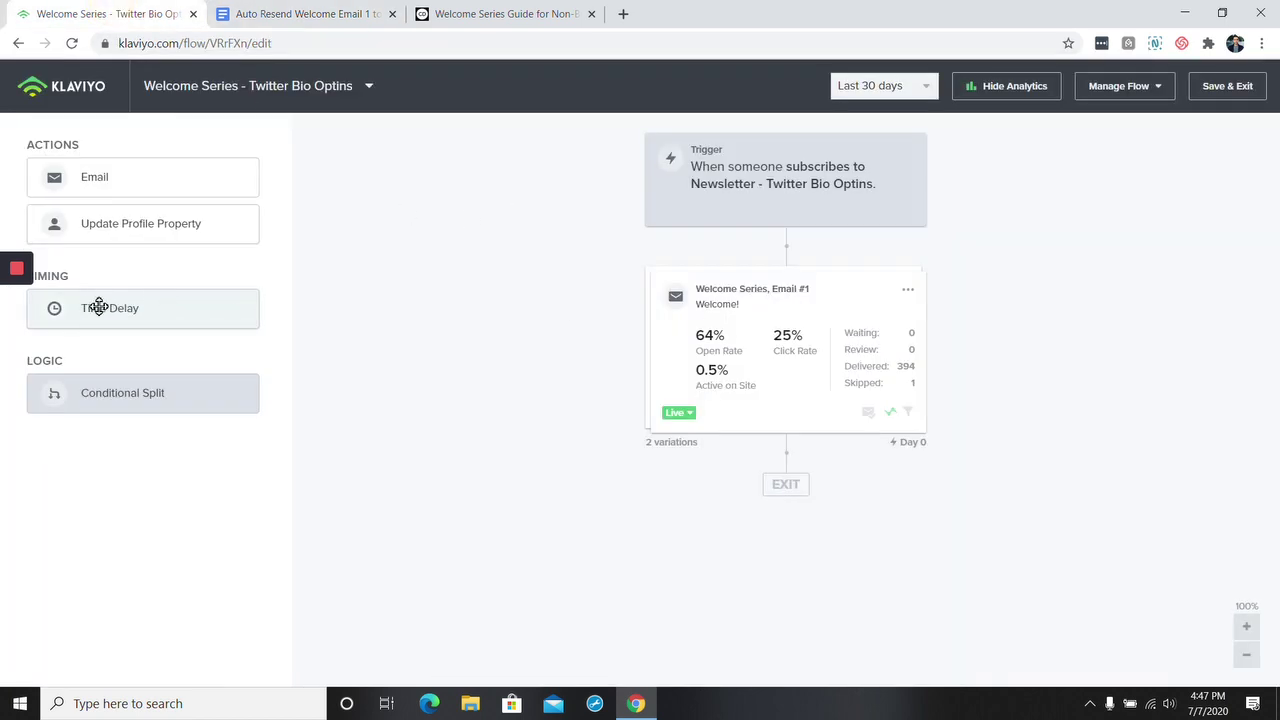
{"action": "left_click_drag", "start_coordinate": [97, 306], "coordinate": [740, 478]}
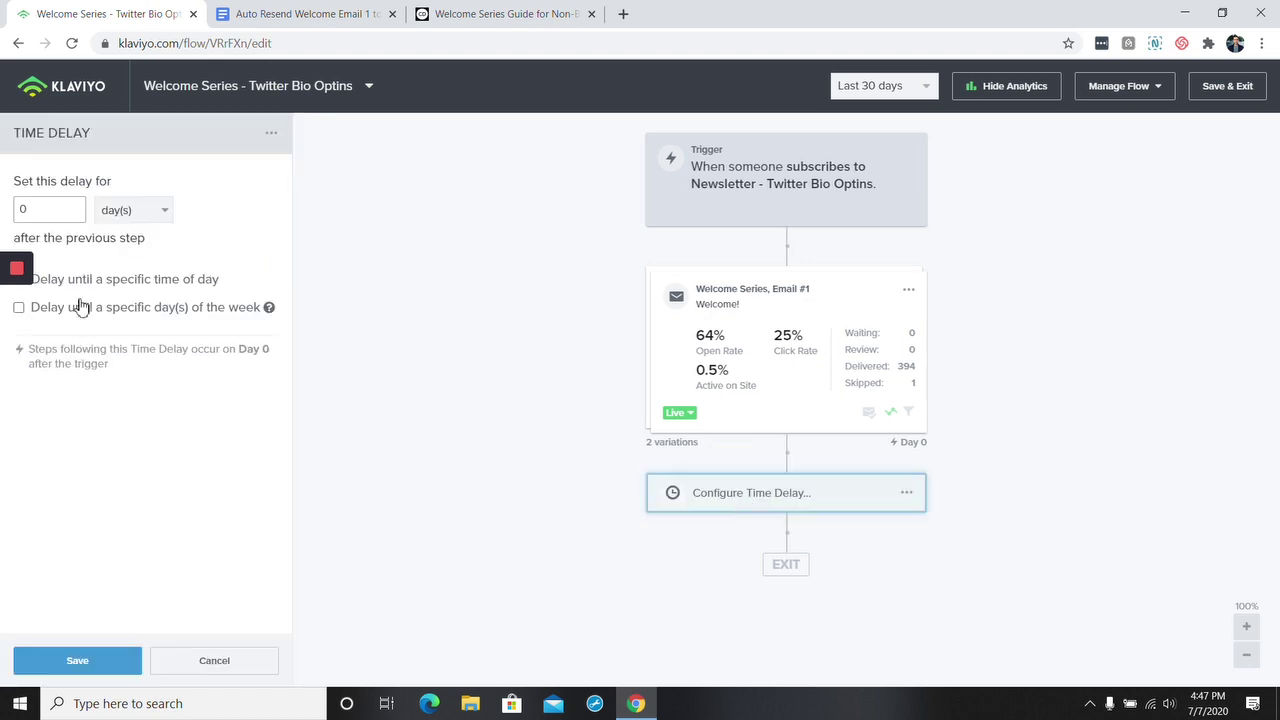
{"action": "left_click", "coordinate": [51, 220]}
{"action": "key", "text": "BackSpace"}
{"action": "type", "text": "1"}
{"action": "left_click", "coordinate": [88, 661]}
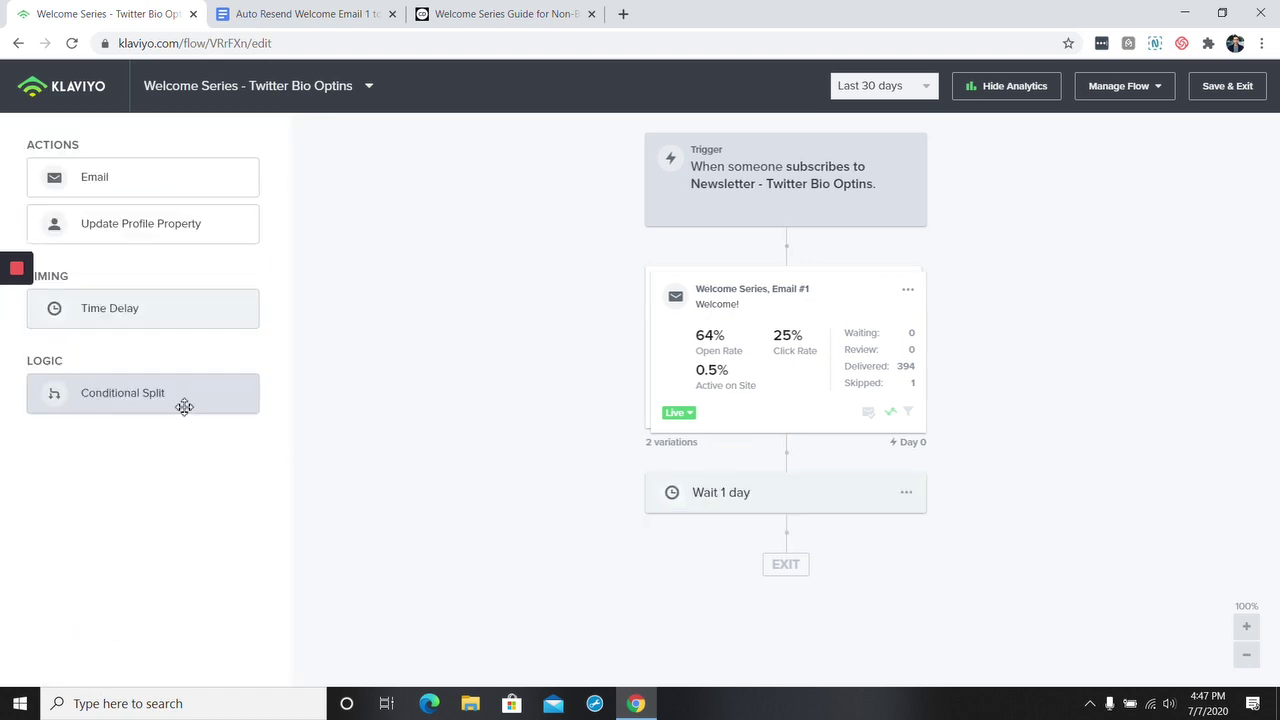
Step: Add a conditional split after the delay for people who have Opened Email at least once over all time, and save it
{"action": "left_click_drag", "start_coordinate": [183, 400], "coordinate": [805, 545]}
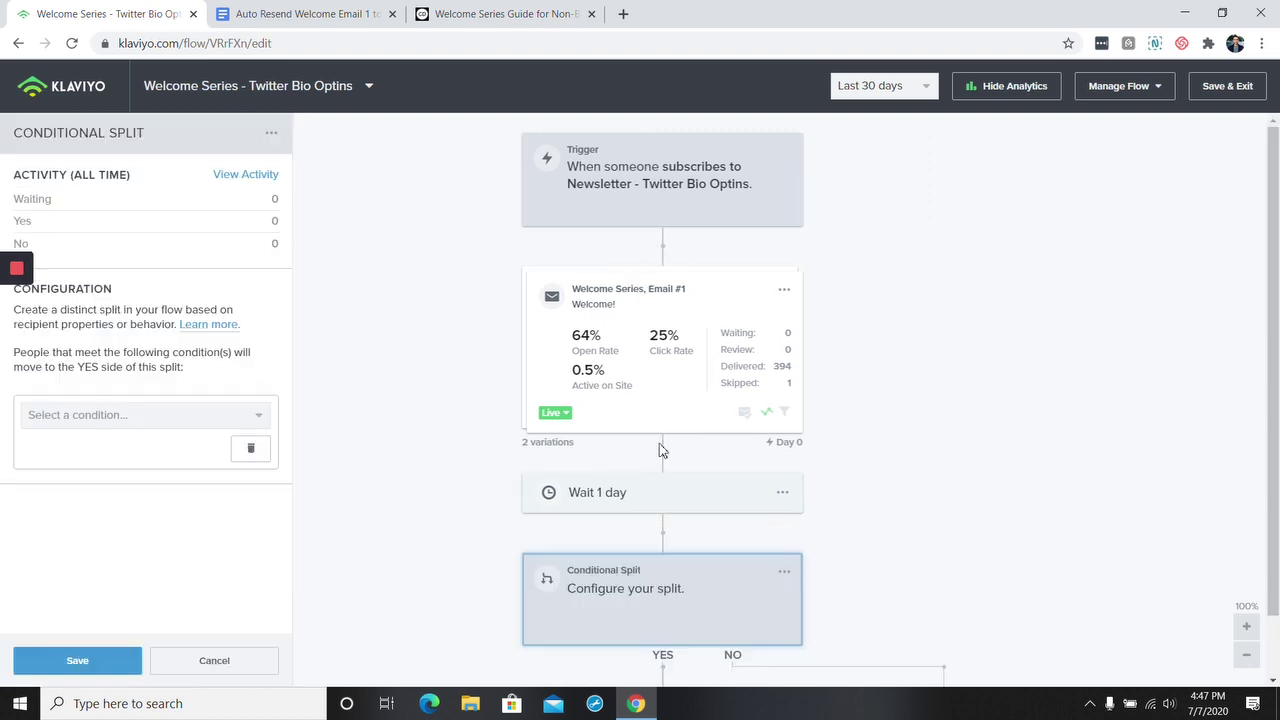
{"action": "left_click", "coordinate": [292, 12]}
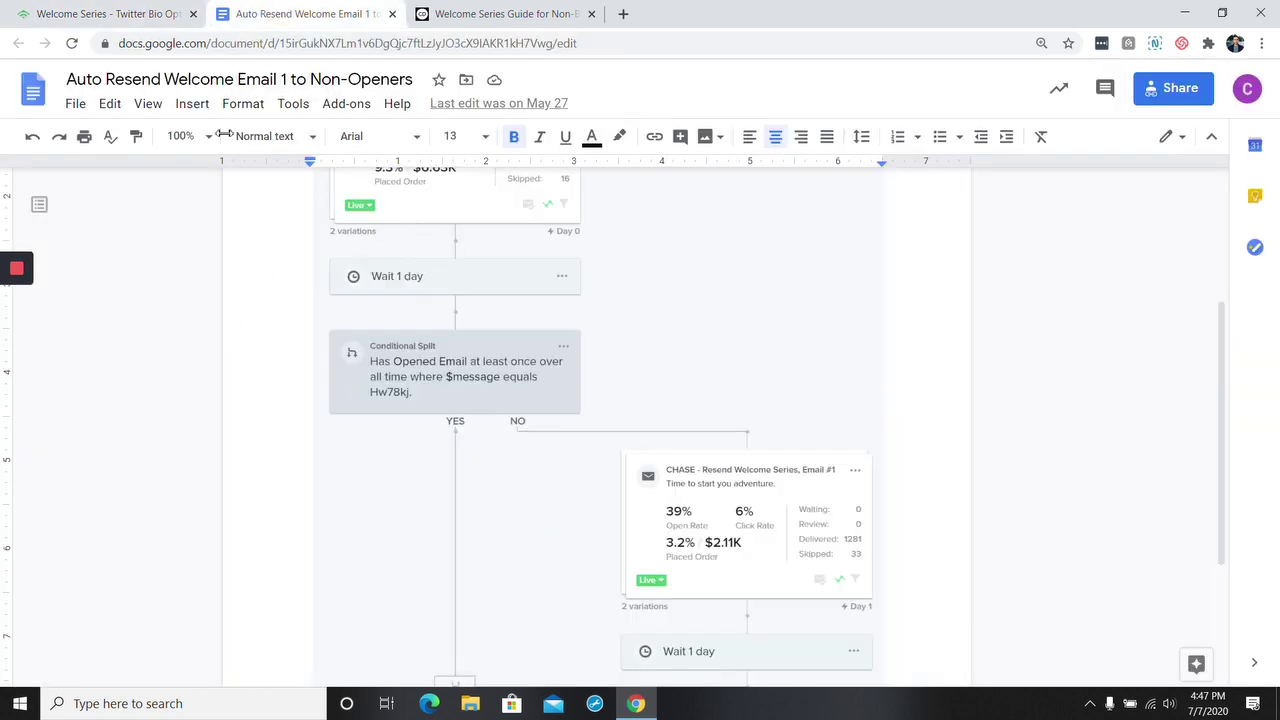
{"action": "left_click", "coordinate": [100, 14]}
{"action": "left_click", "coordinate": [208, 415]}
{"action": "left_click", "coordinate": [171, 444]}
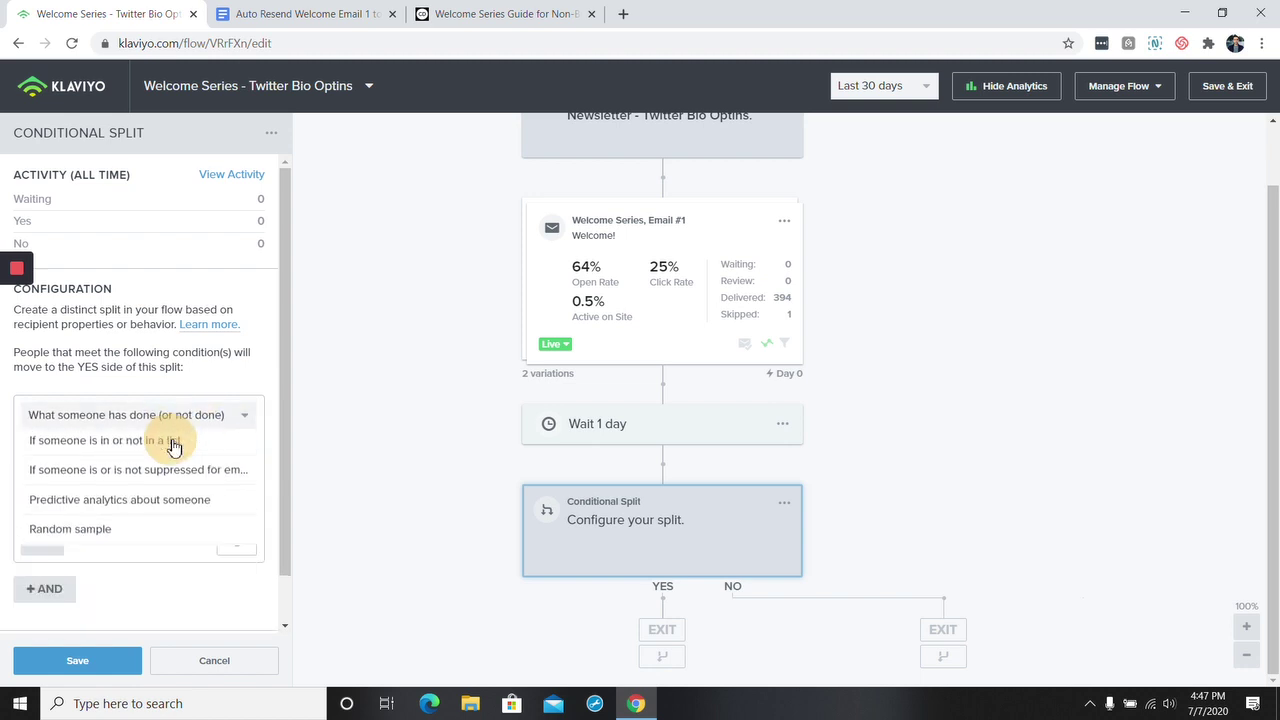
{"action": "left_click", "coordinate": [160, 450]}
{"action": "type", "text": "open"}
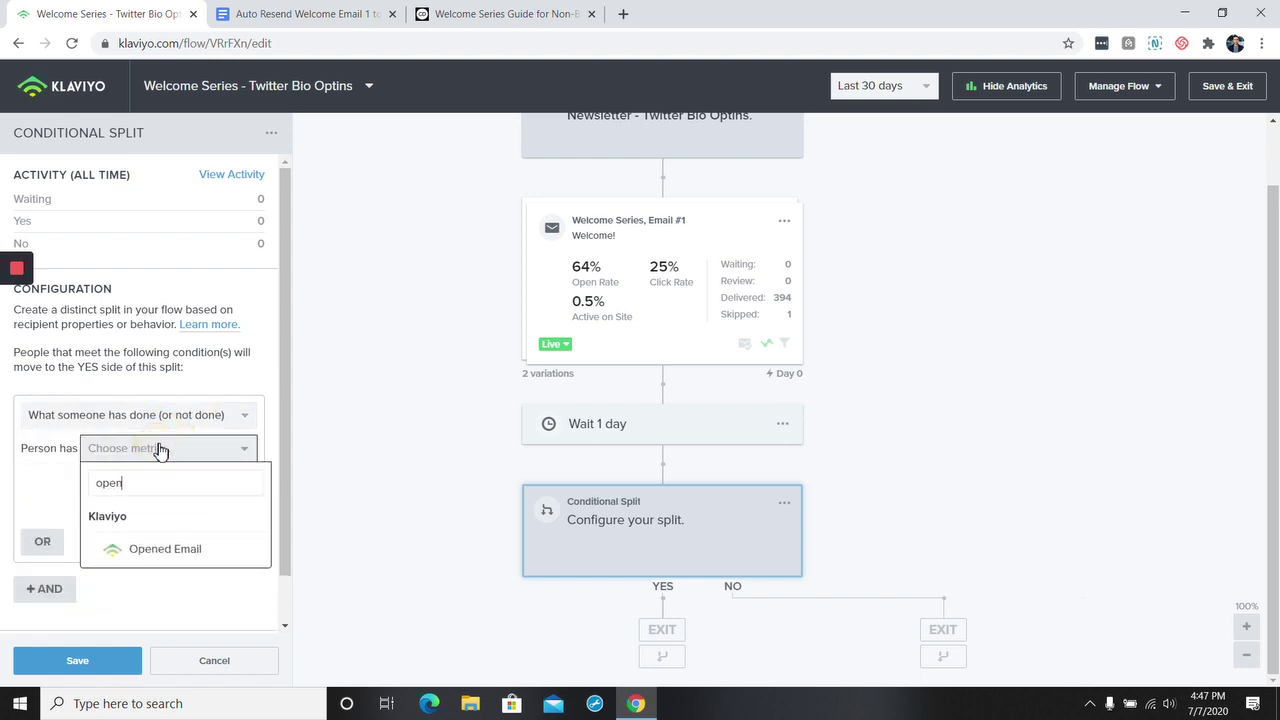
{"action": "left_click", "coordinate": [175, 557]}
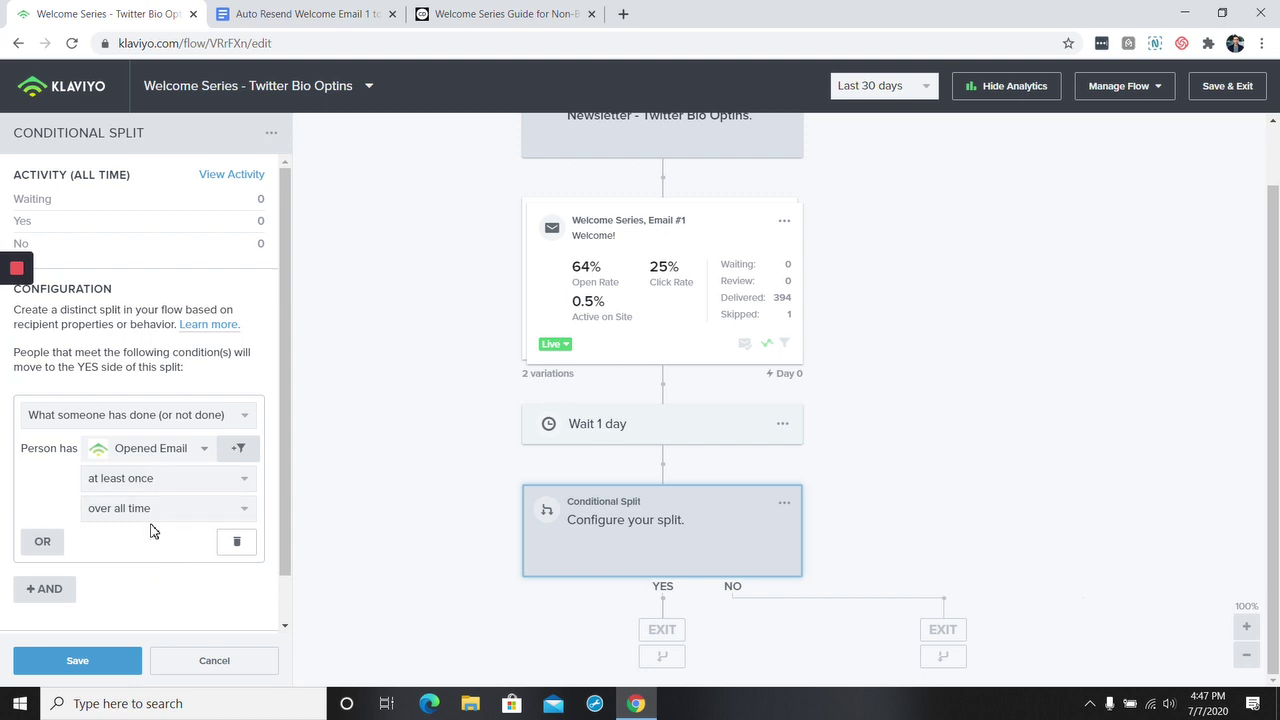
{"action": "left_click", "coordinate": [69, 660]}
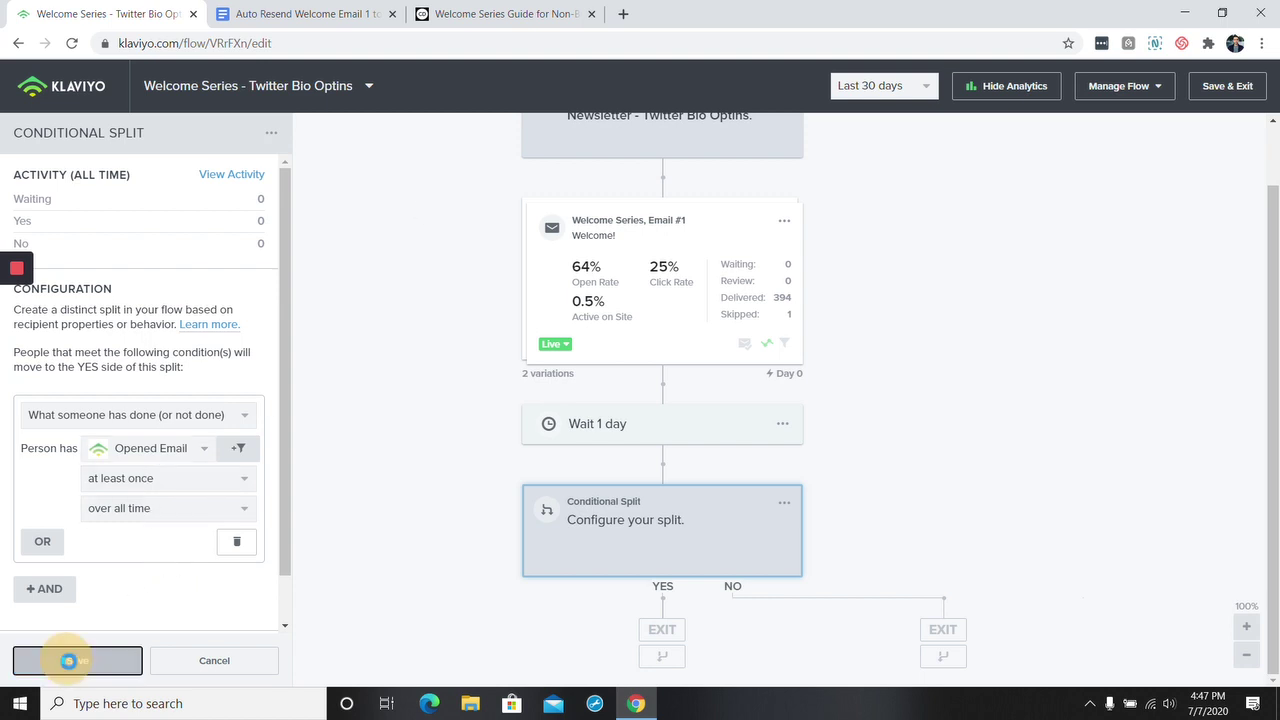
{"action": "left_click", "coordinate": [674, 543]}
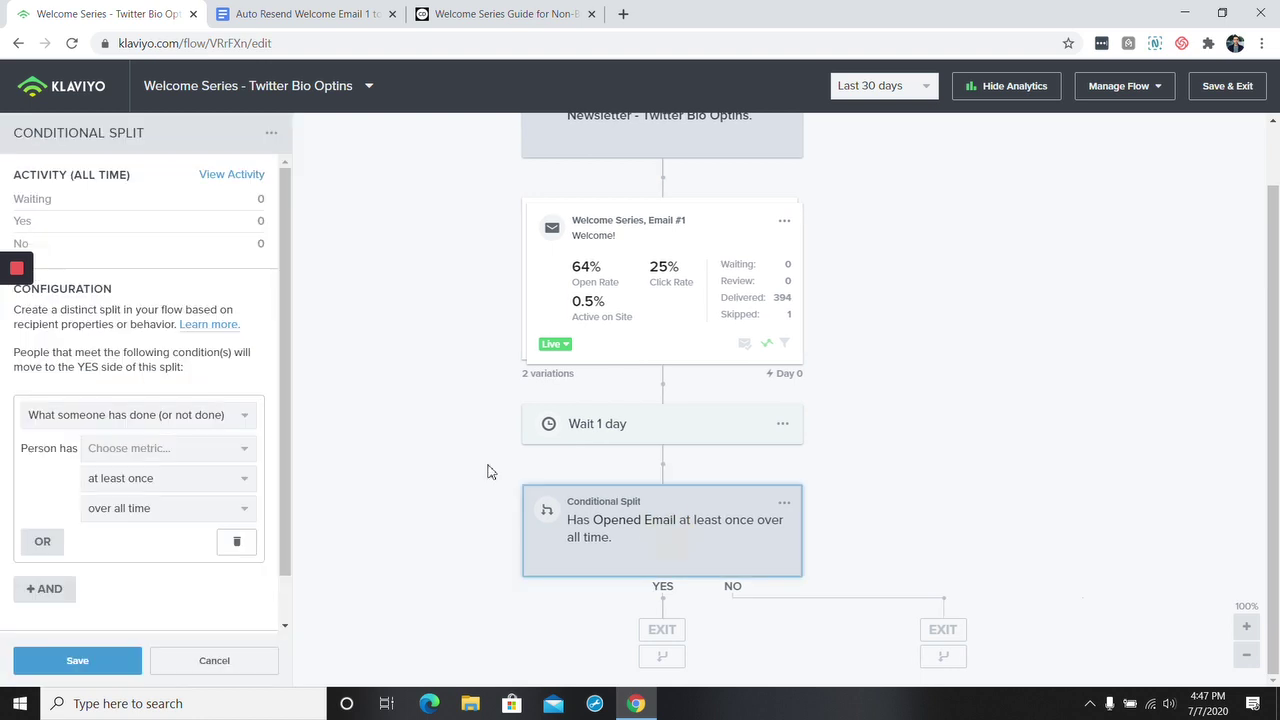
{"action": "left_click", "coordinate": [344, 12]}
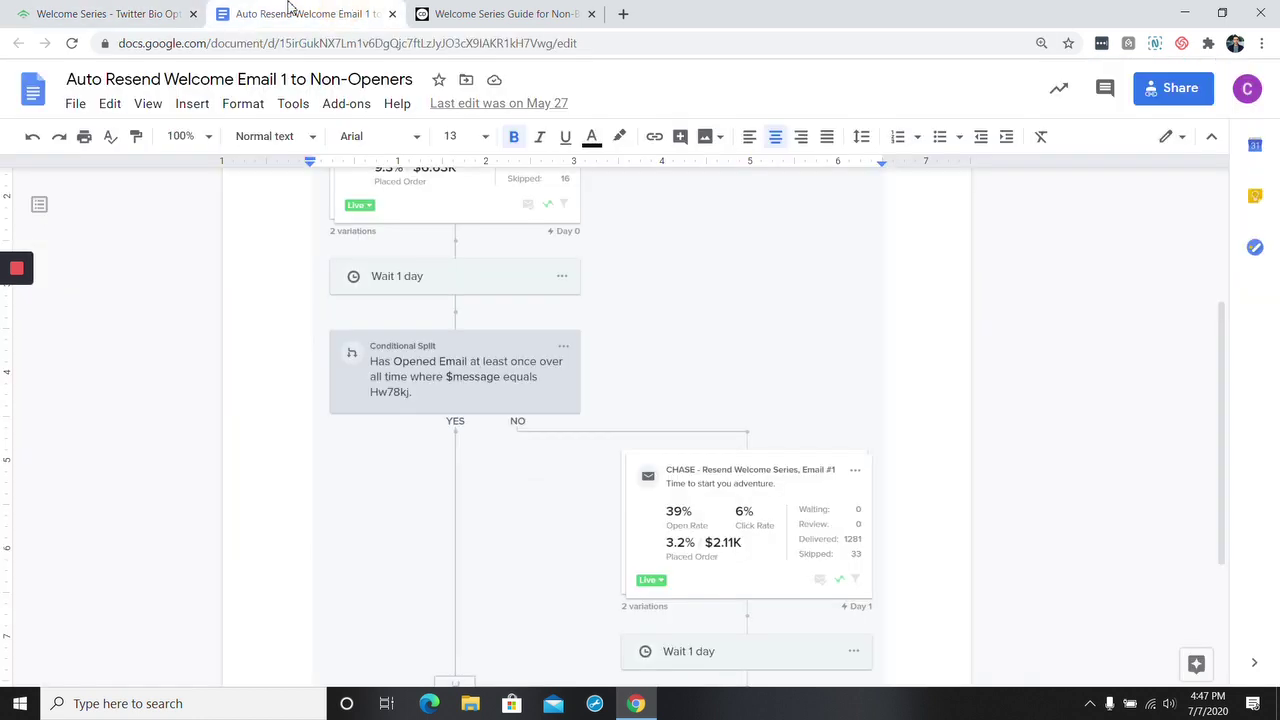
{"action": "left_click", "coordinate": [112, 12]}
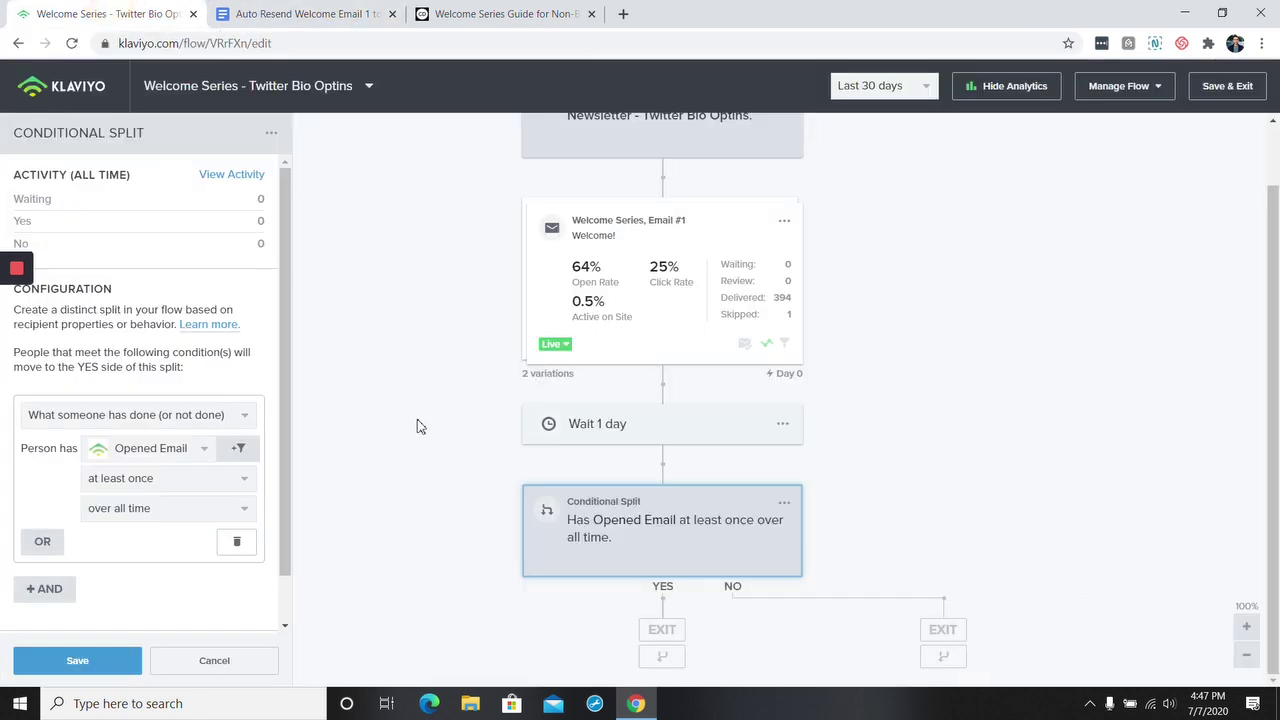
{"action": "left_click", "coordinate": [240, 449]}
{"action": "left_click", "coordinate": [172, 482]}
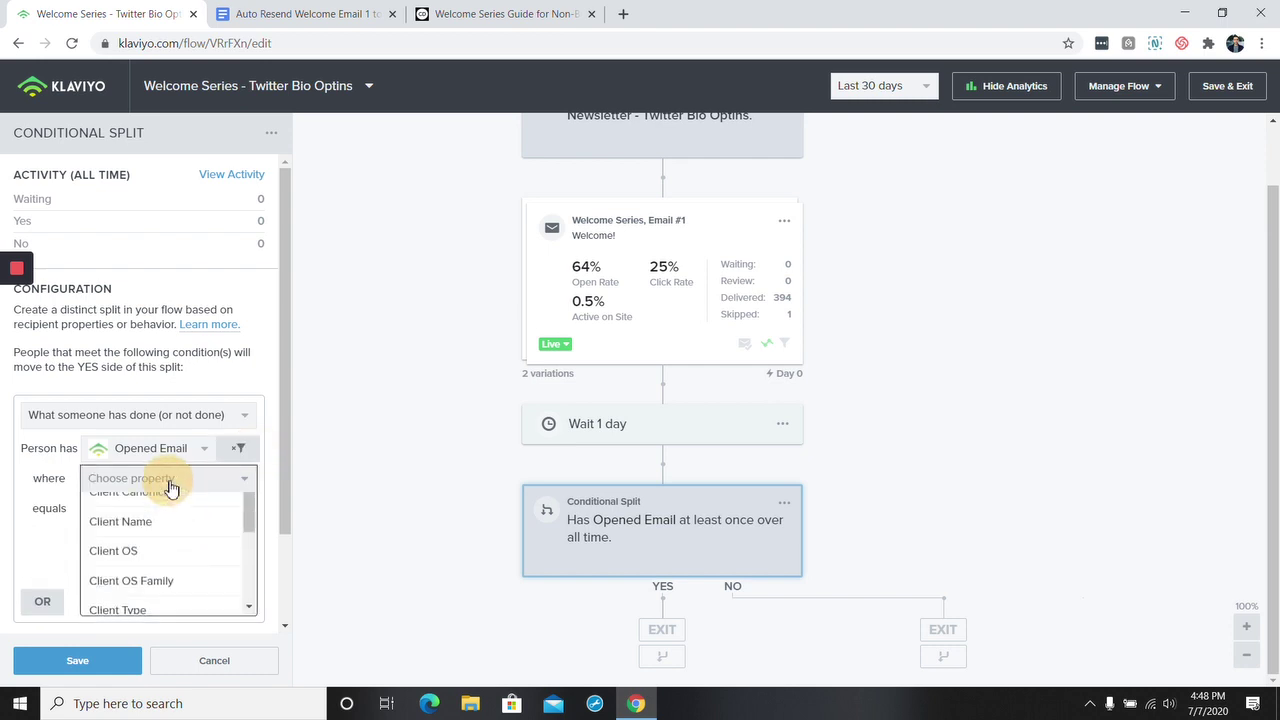
{"action": "type", "text": "mes"}
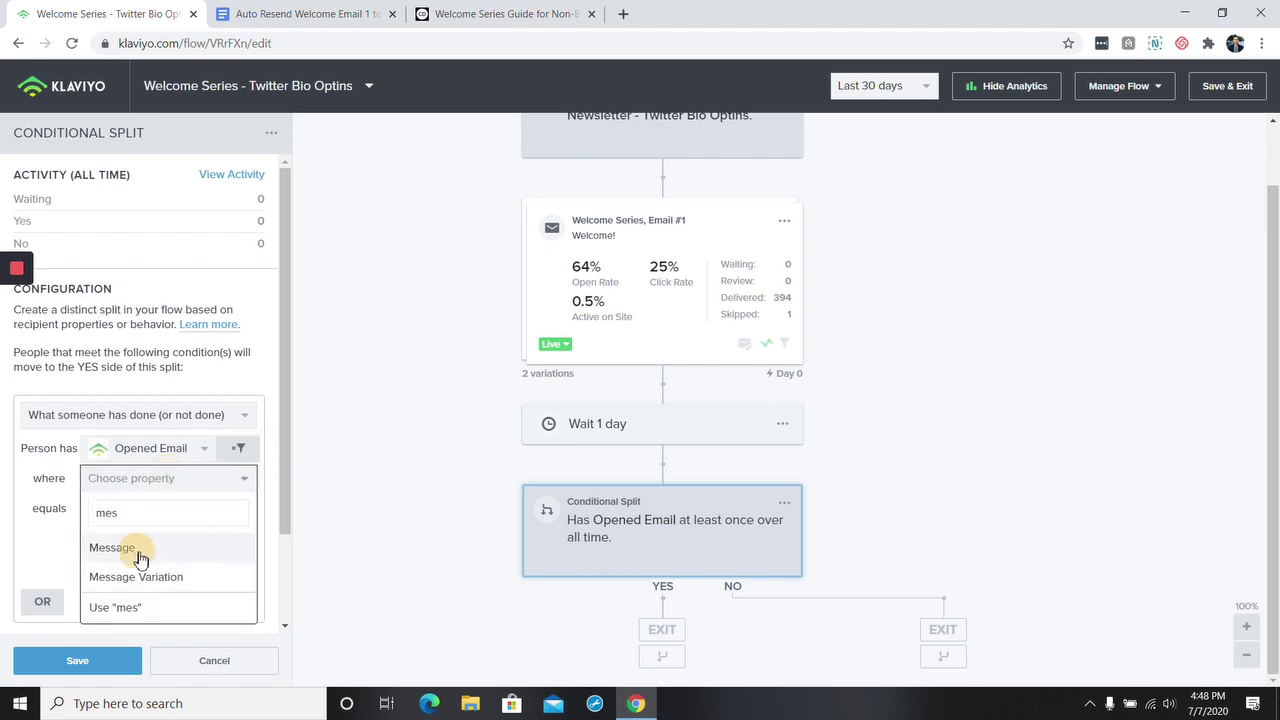
{"action": "left_click", "coordinate": [134, 551]}
{"action": "left_click", "coordinate": [148, 508]}
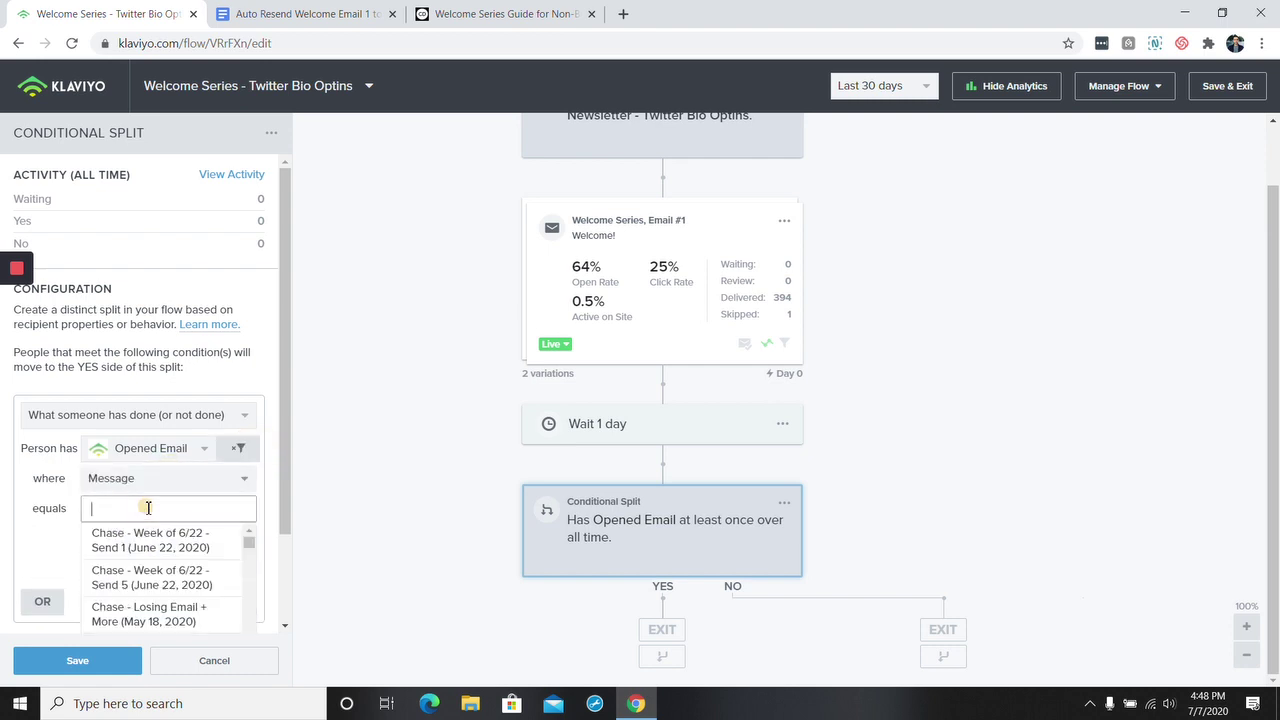
Step: Open the variations page of Welcome Series, Email #1, copy its message ID YcfmK6 from the page address, and return to the flow
{"action": "left_click", "coordinate": [677, 286]}
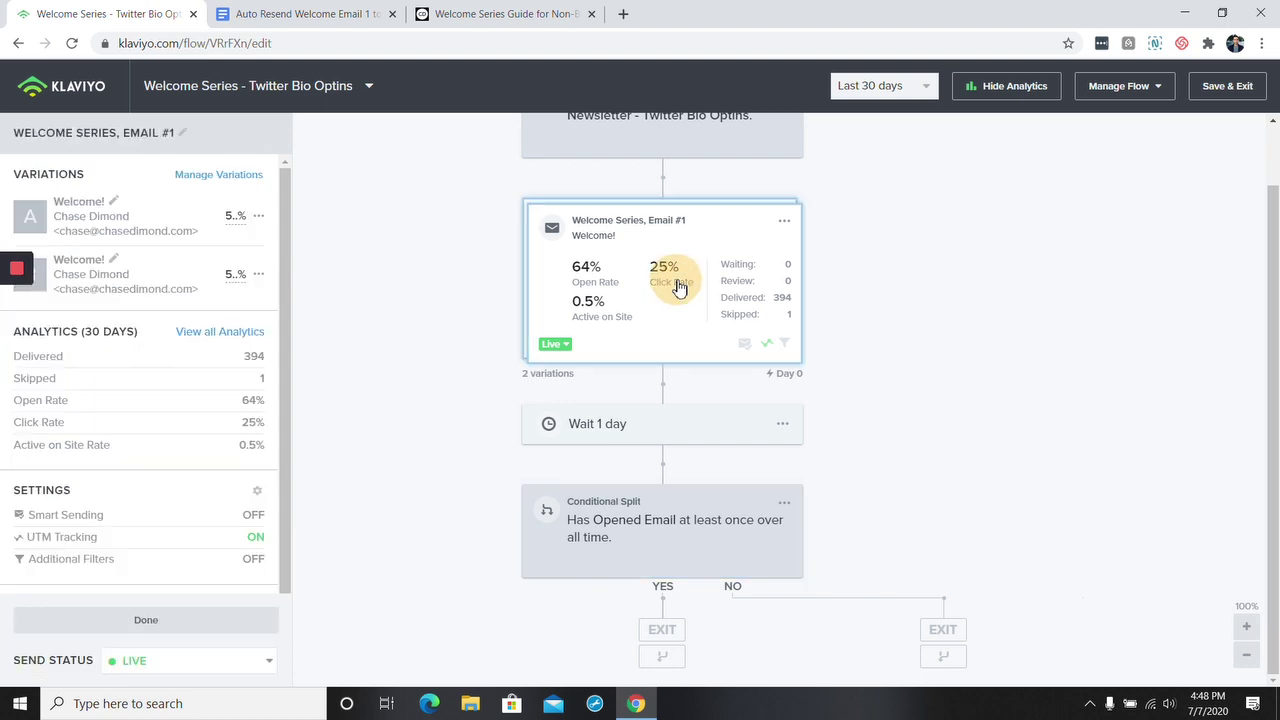
{"action": "left_click", "coordinate": [218, 177]}
{"action": "left_click", "coordinate": [271, 43]}
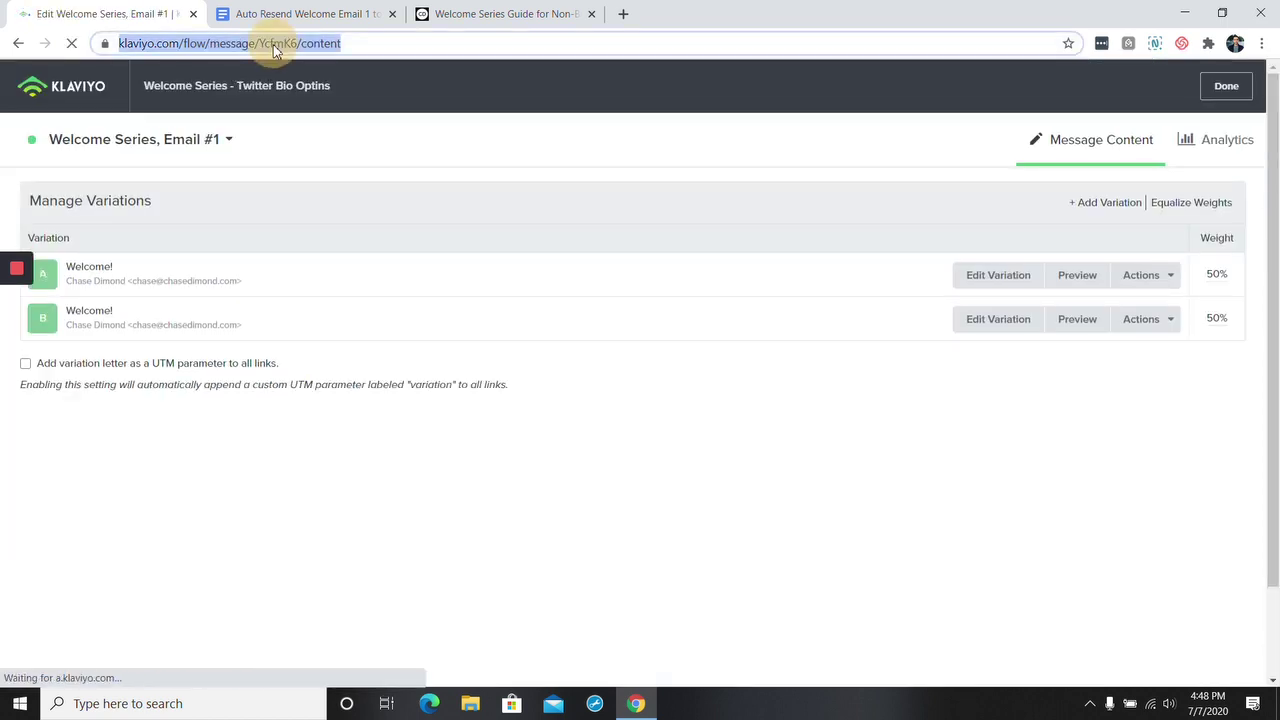
{"action": "double_click", "coordinate": [343, 43]}
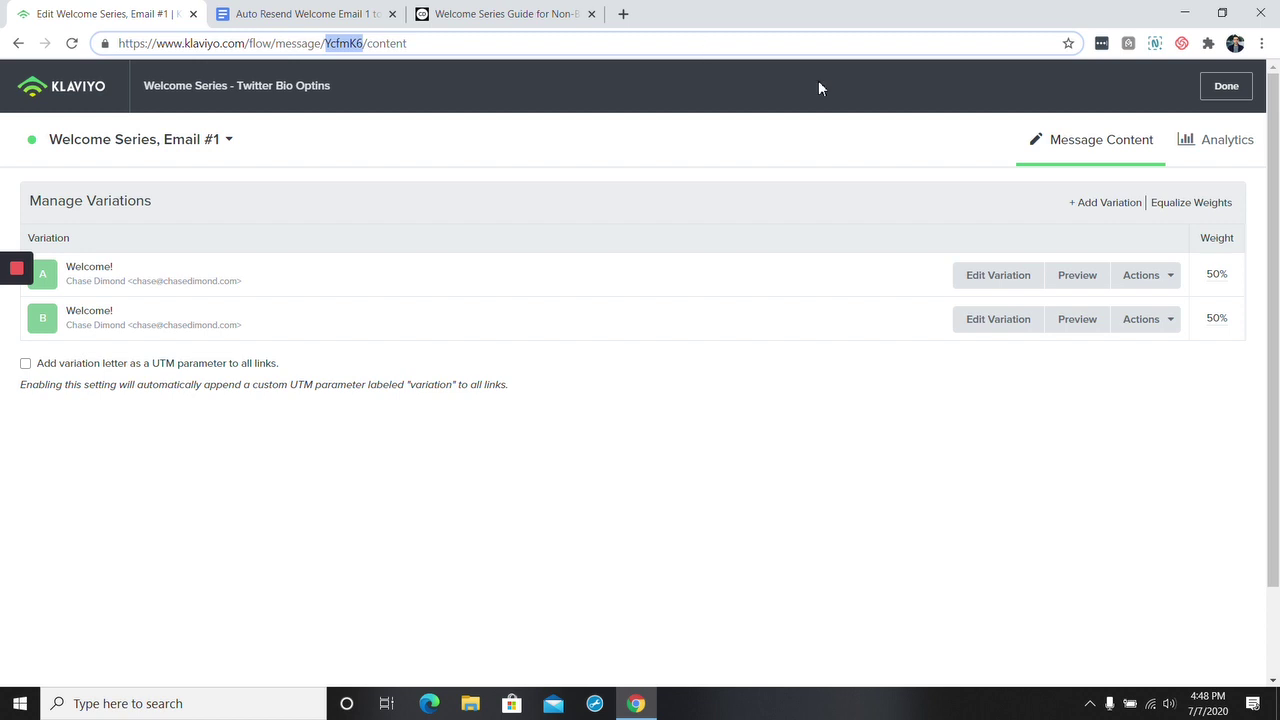
{"action": "left_click", "coordinate": [1207, 90]}
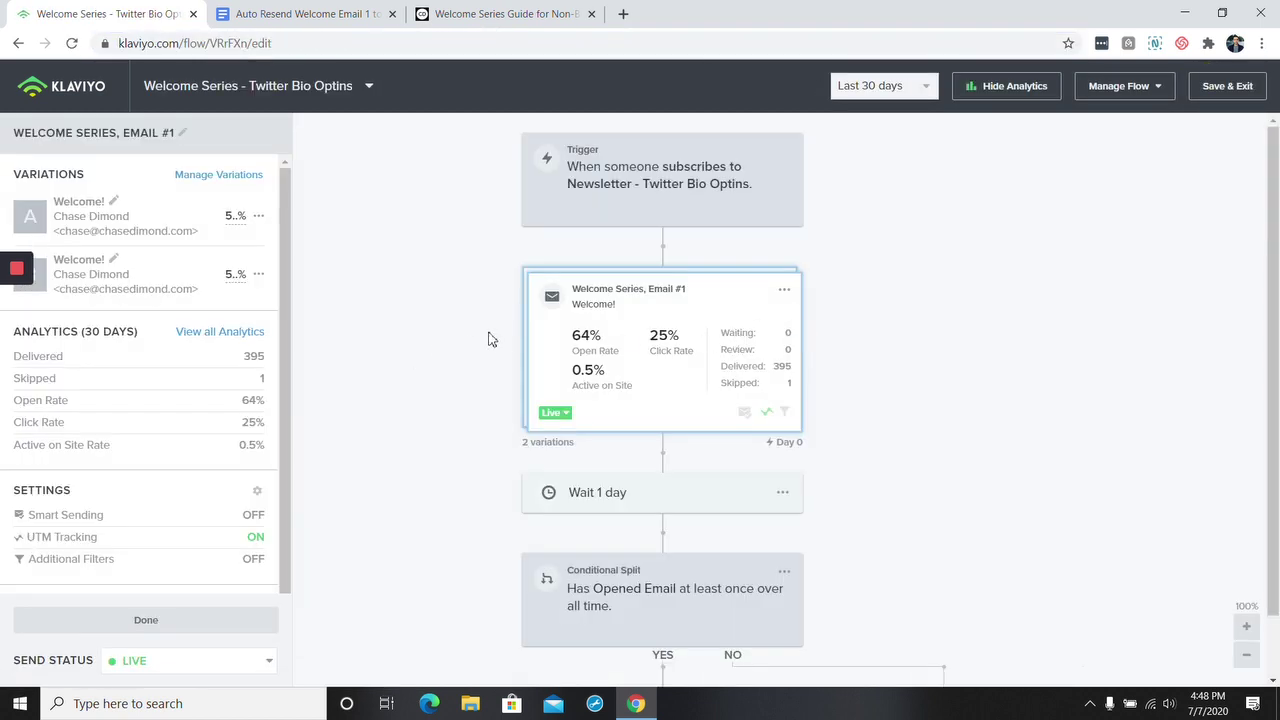
Step: Filter the conditional split's Opened Email condition to Message equals Welcome Series, Email #1, and save it
{"action": "scroll", "coordinate": [600, 515], "scroll_direction": "down", "scroll_amount": 1}
{"action": "left_click", "coordinate": [669, 523]}
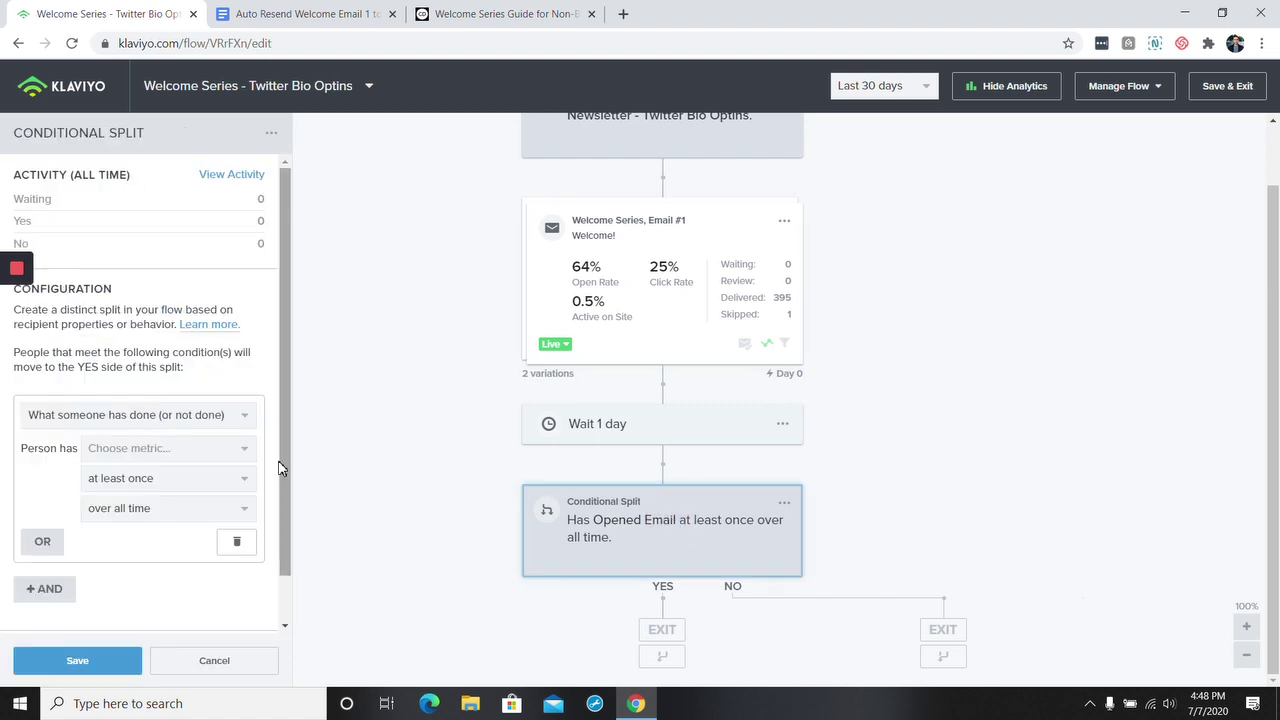
{"action": "left_click", "coordinate": [238, 448]}
{"action": "left_click", "coordinate": [150, 484]}
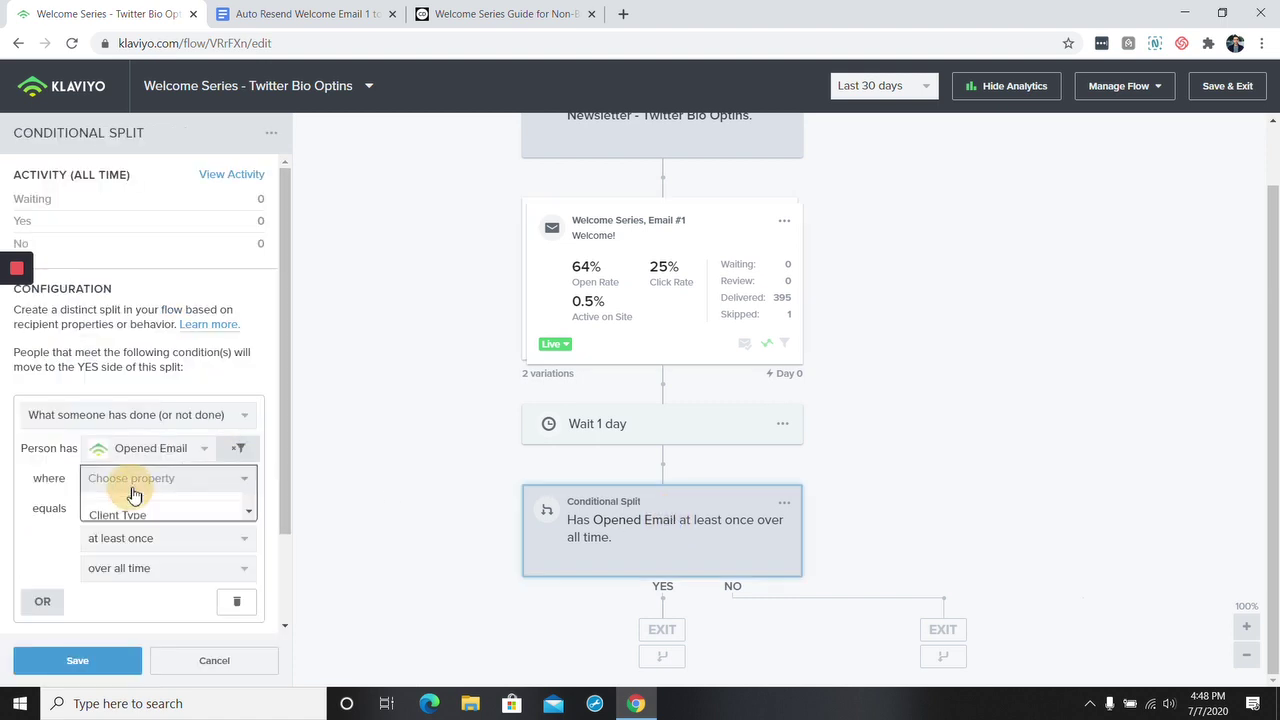
{"action": "type", "text": "mess"}
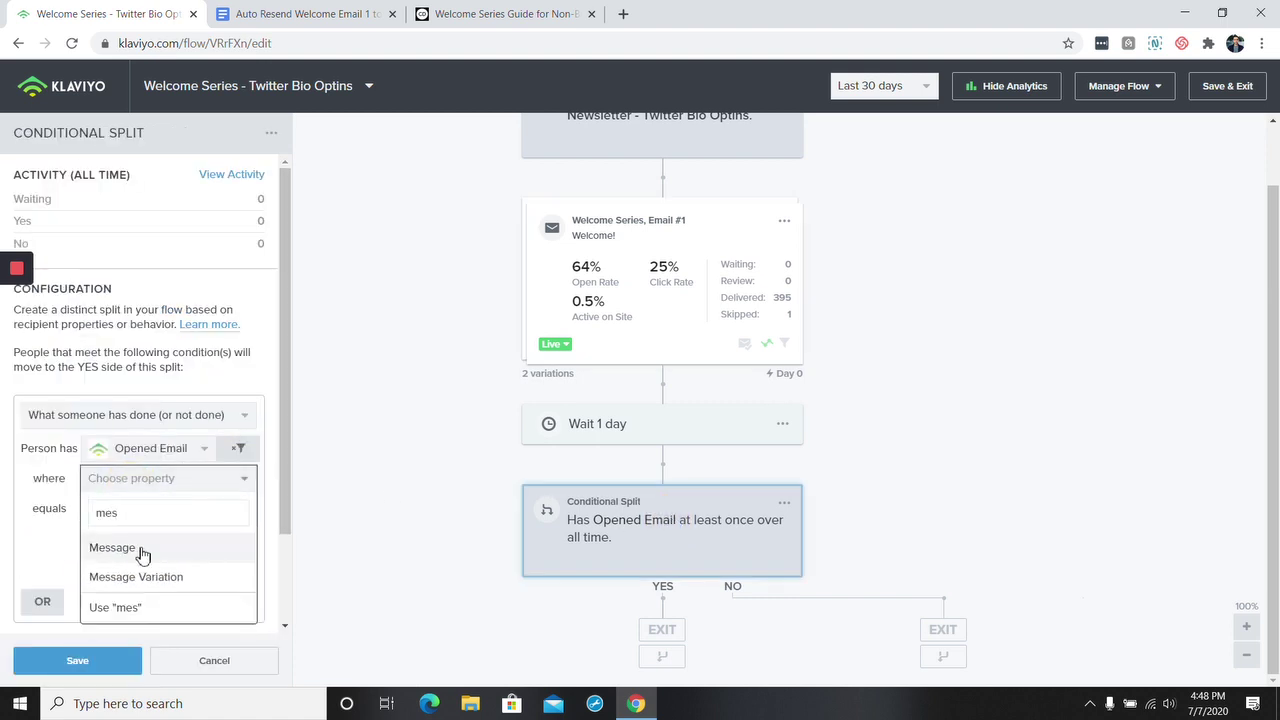
{"action": "left_click", "coordinate": [140, 546]}
{"action": "left_click", "coordinate": [146, 503]}
{"action": "type", "text": "Welcome Series, Email #1"}
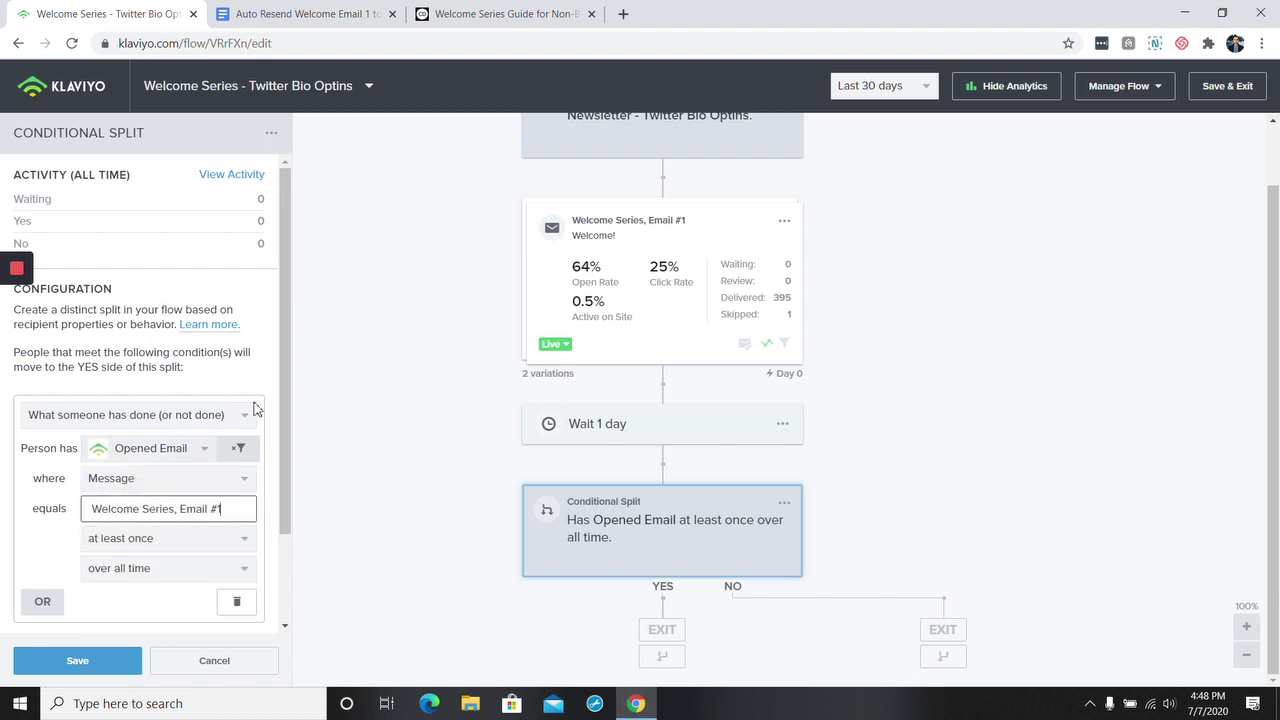
{"action": "left_click", "coordinate": [97, 655]}
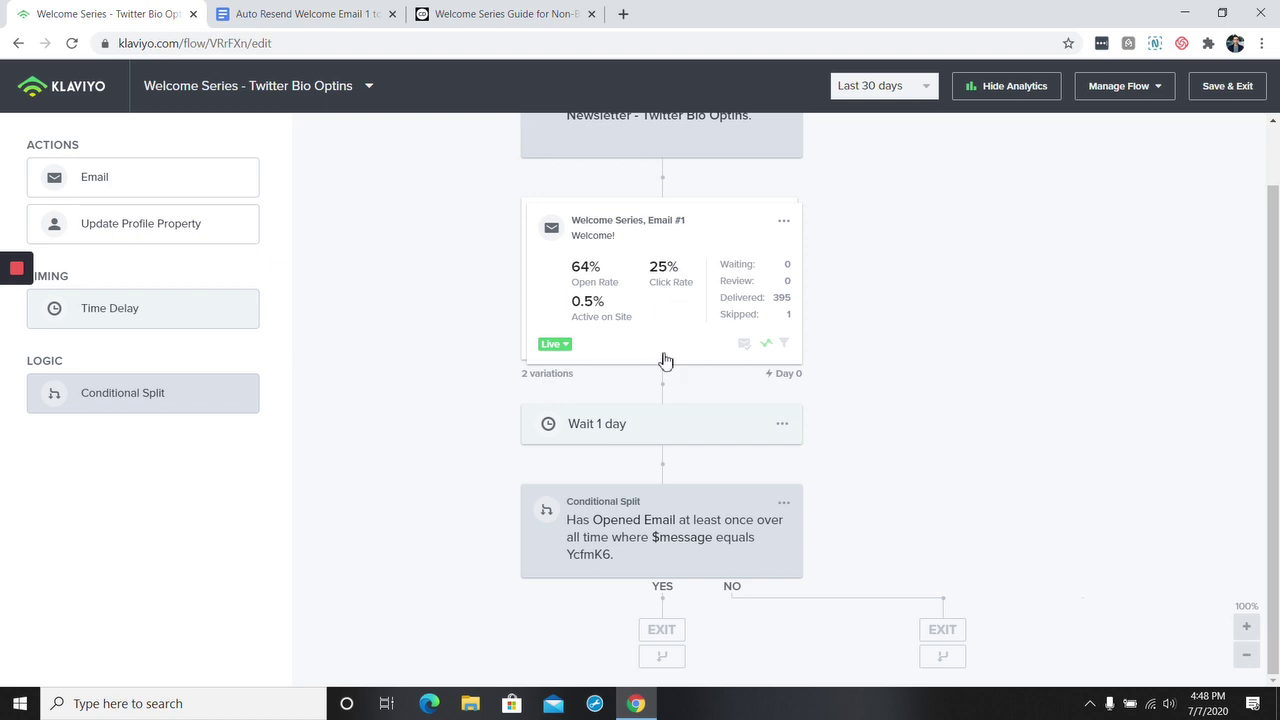
Step: Clone Welcome Series, Email #1 and place the copy on the NO branch of the conditional split
{"action": "left_click", "coordinate": [784, 221]}
{"action": "left_click", "coordinate": [804, 286]}
{"action": "mouse_move", "coordinate": [677, 314]}
{"action": "left_mouse_down"}
{"action": "mouse_move", "coordinate": [887, 655]}
{"action": "mouse_move", "coordinate": [923, 537]}
{"action": "mouse_move", "coordinate": [918, 484]}
{"action": "left_mouse_up"}
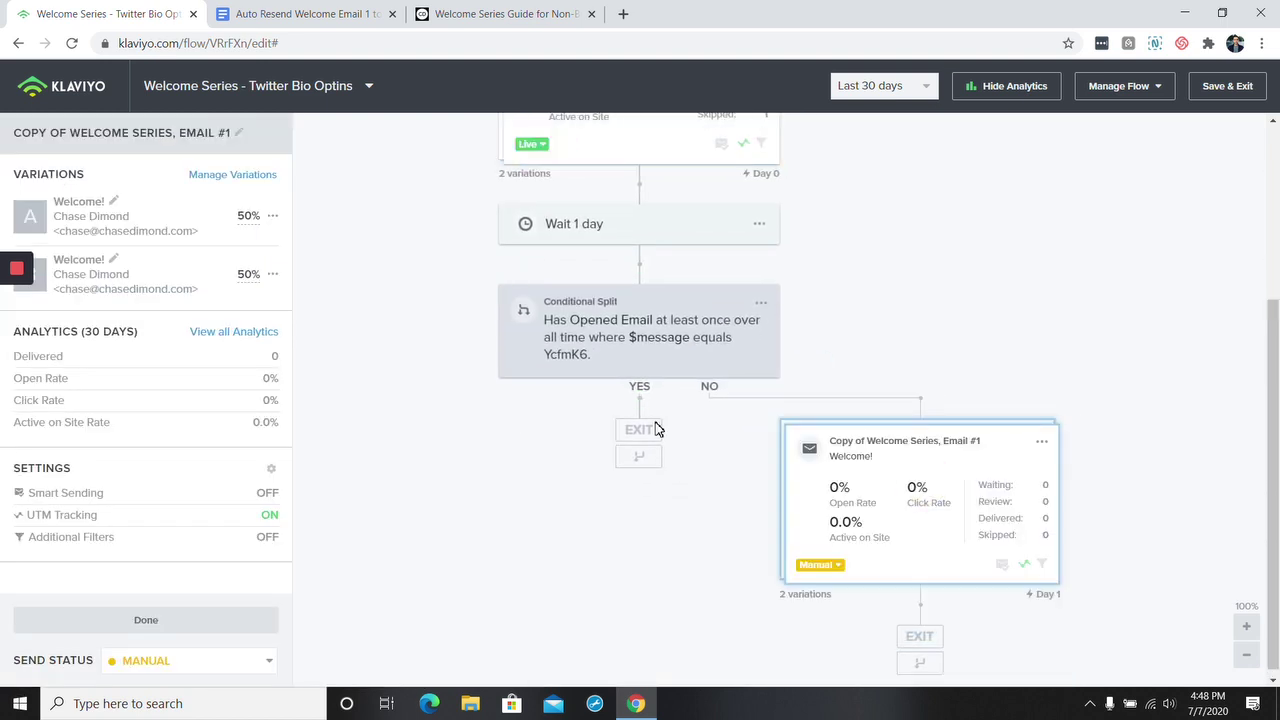
Step: Rename the cloned email on the NO branch as "Resend of Welcome Series, Email #1"
{"action": "left_click", "coordinate": [58, 130]}
{"action": "double_click", "coordinate": [40, 139]}
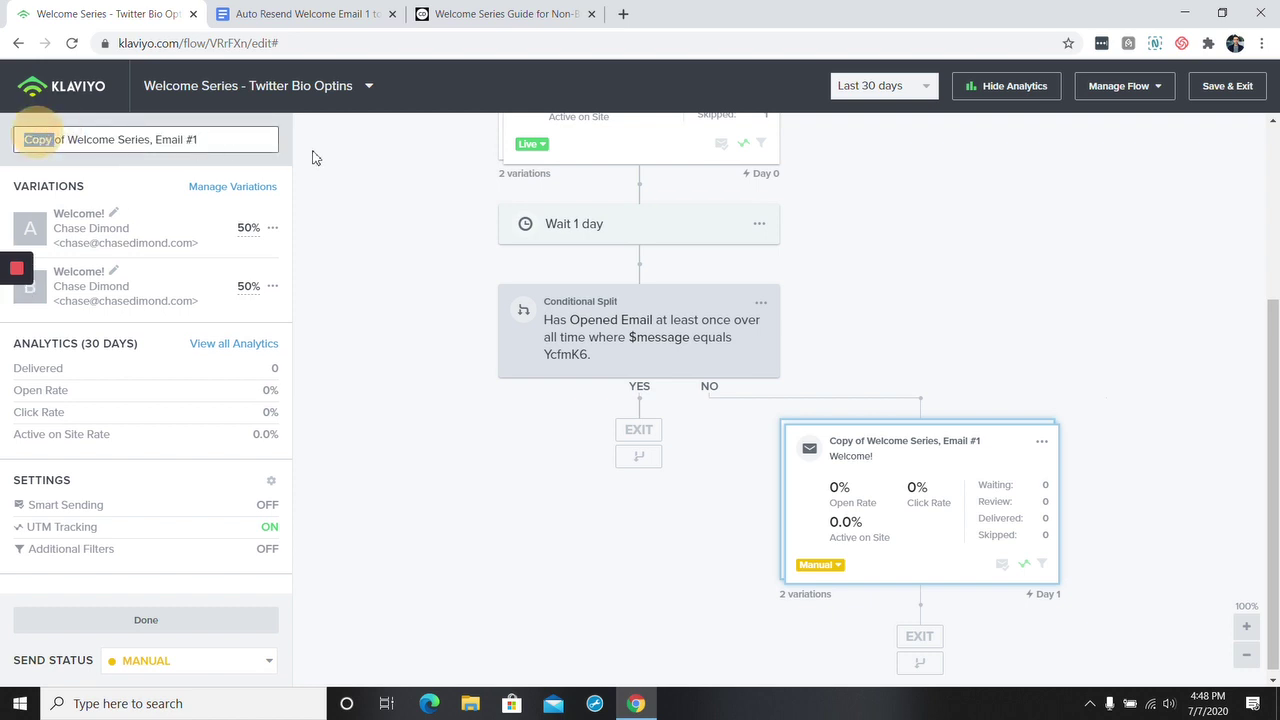
{"action": "type", "text": "Resend"}
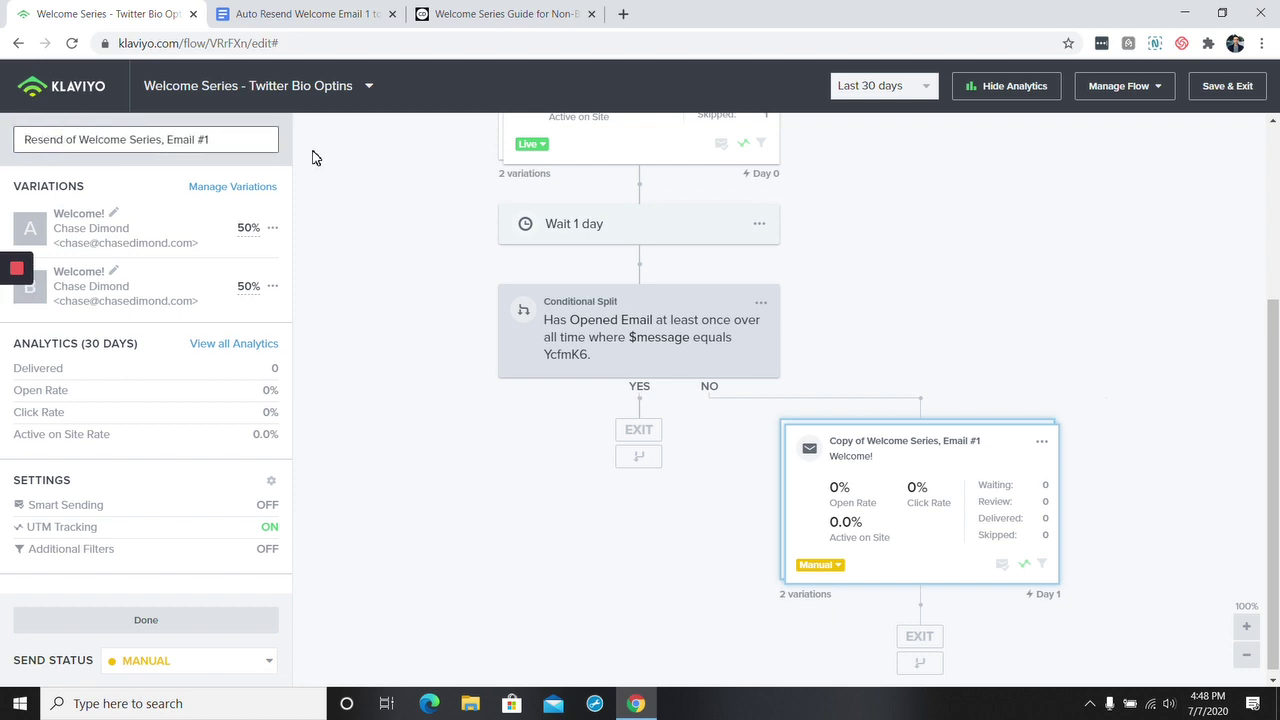
{"action": "key", "text": "Return"}
Step: Set the resend email's subject lines to "Welcome to my list" for variation A and "You're in!" for variation B
{"action": "left_click", "coordinate": [214, 176]}
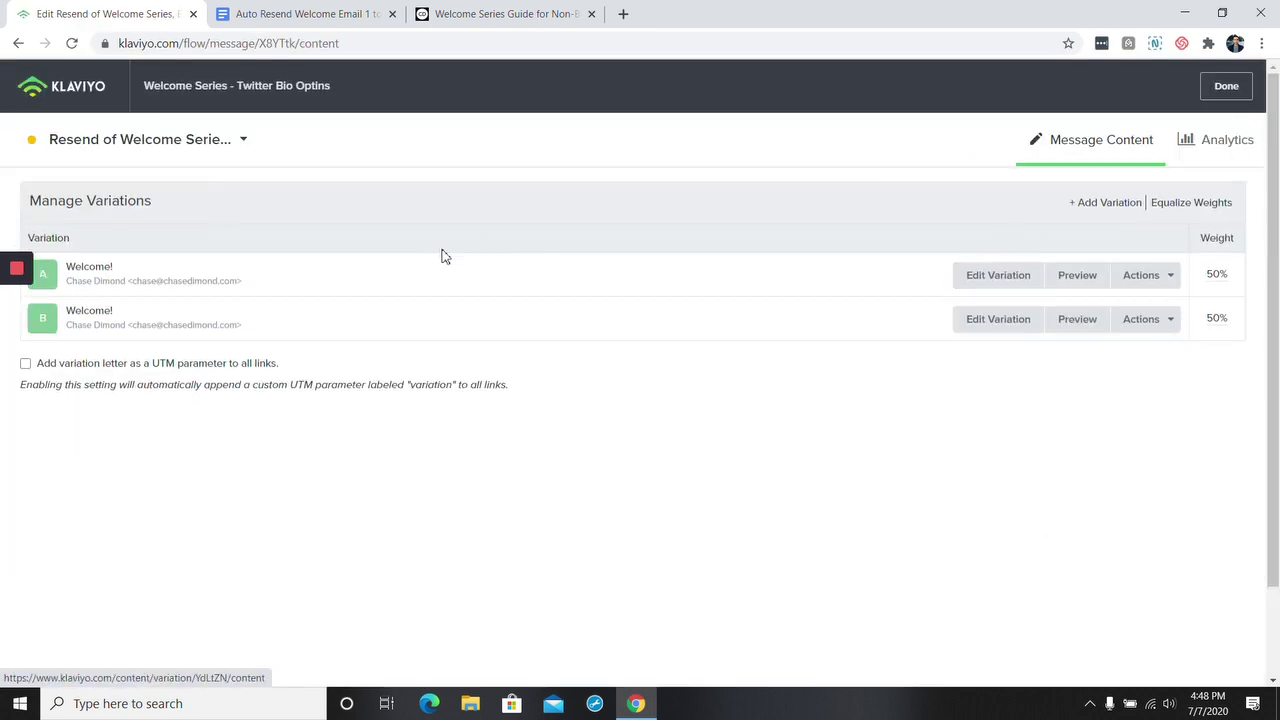
{"action": "left_click", "coordinate": [1214, 92]}
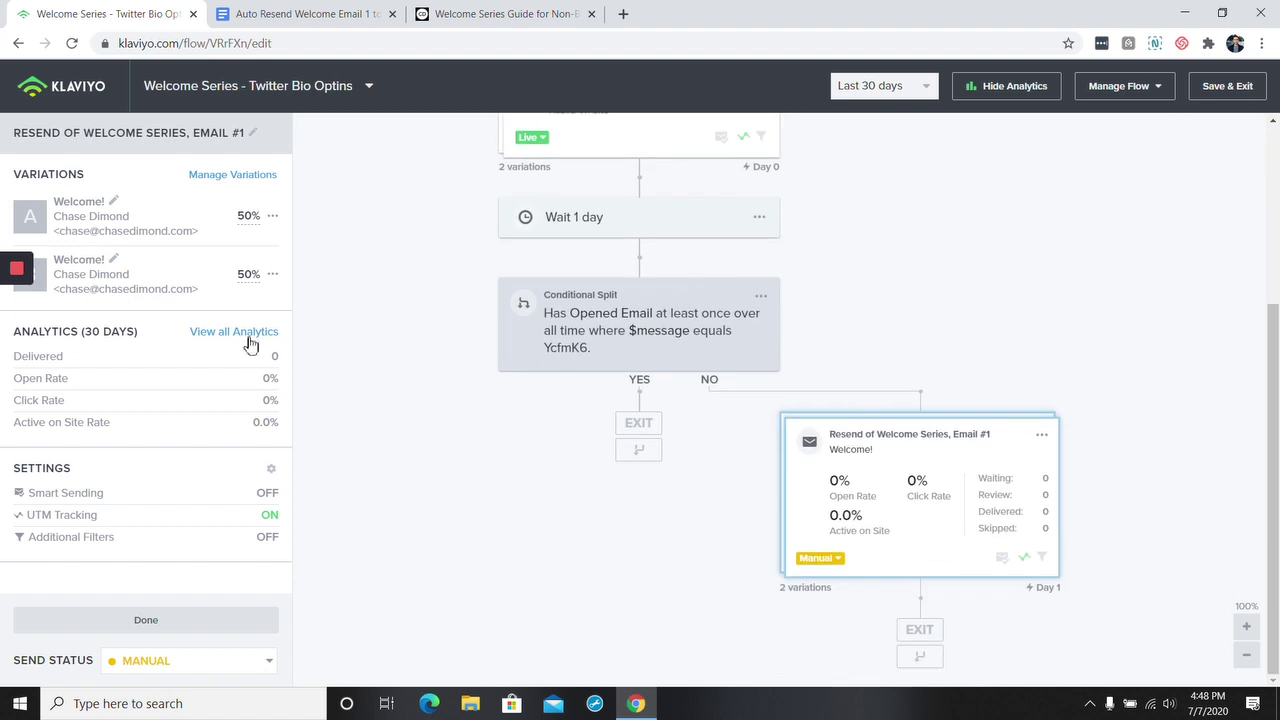
{"action": "left_click", "coordinate": [114, 202]}
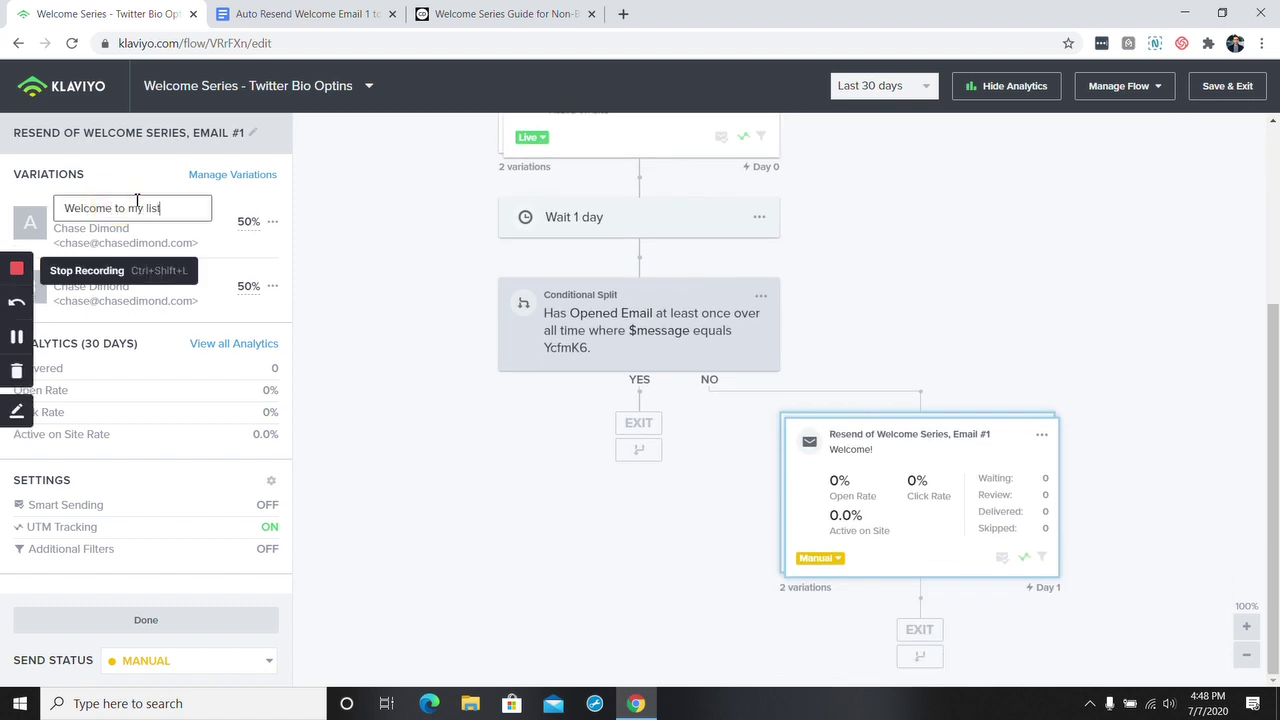
{"action": "key", "text": "Return"}
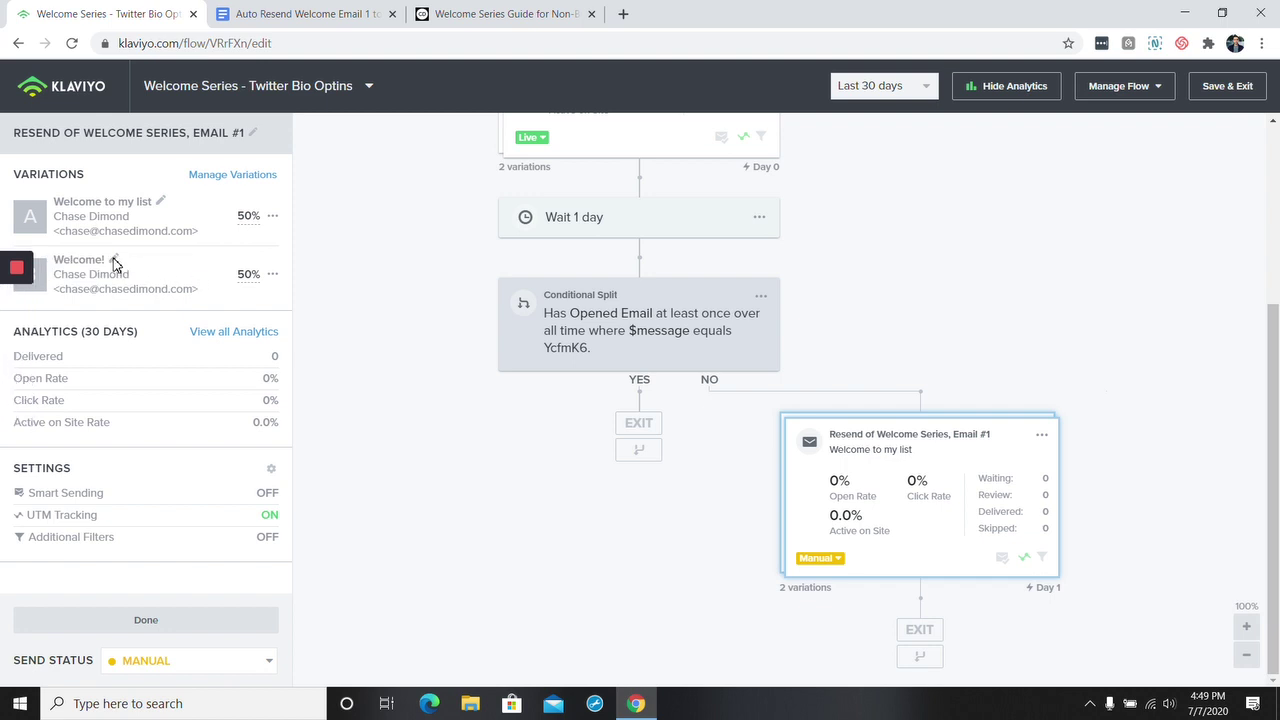
{"action": "left_click", "coordinate": [114, 263]}
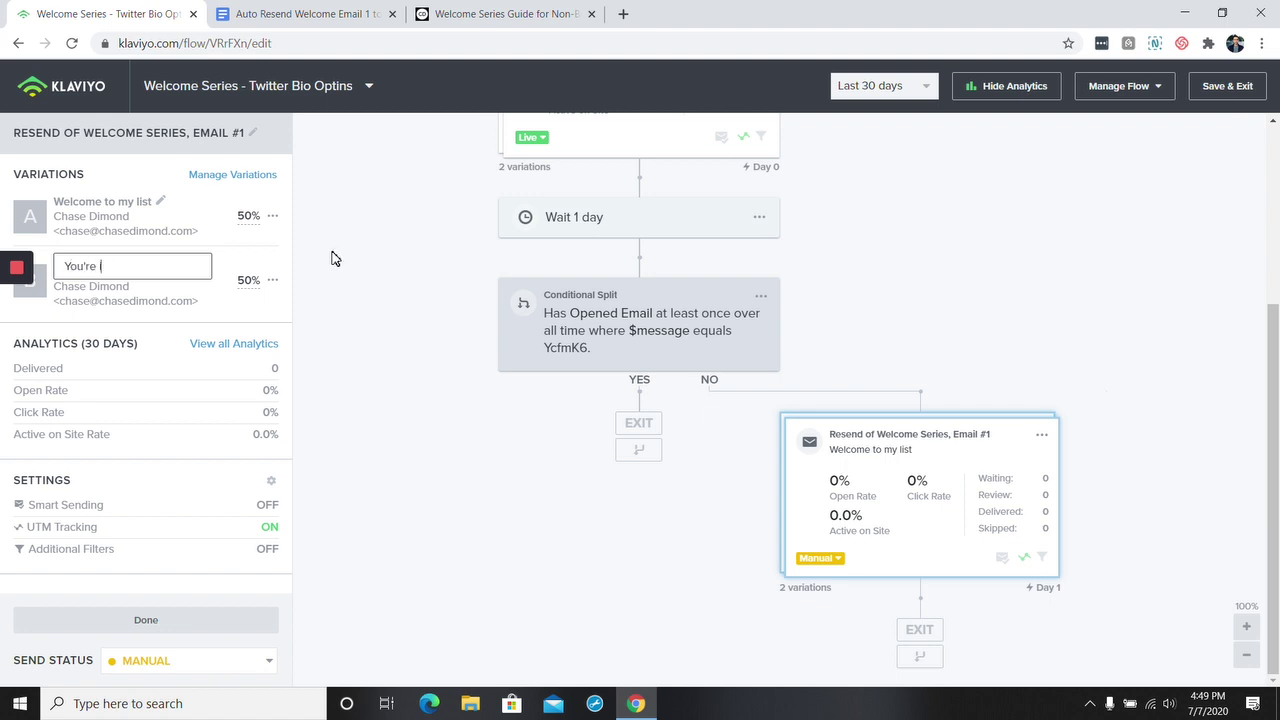
{"action": "key", "text": "Return"}
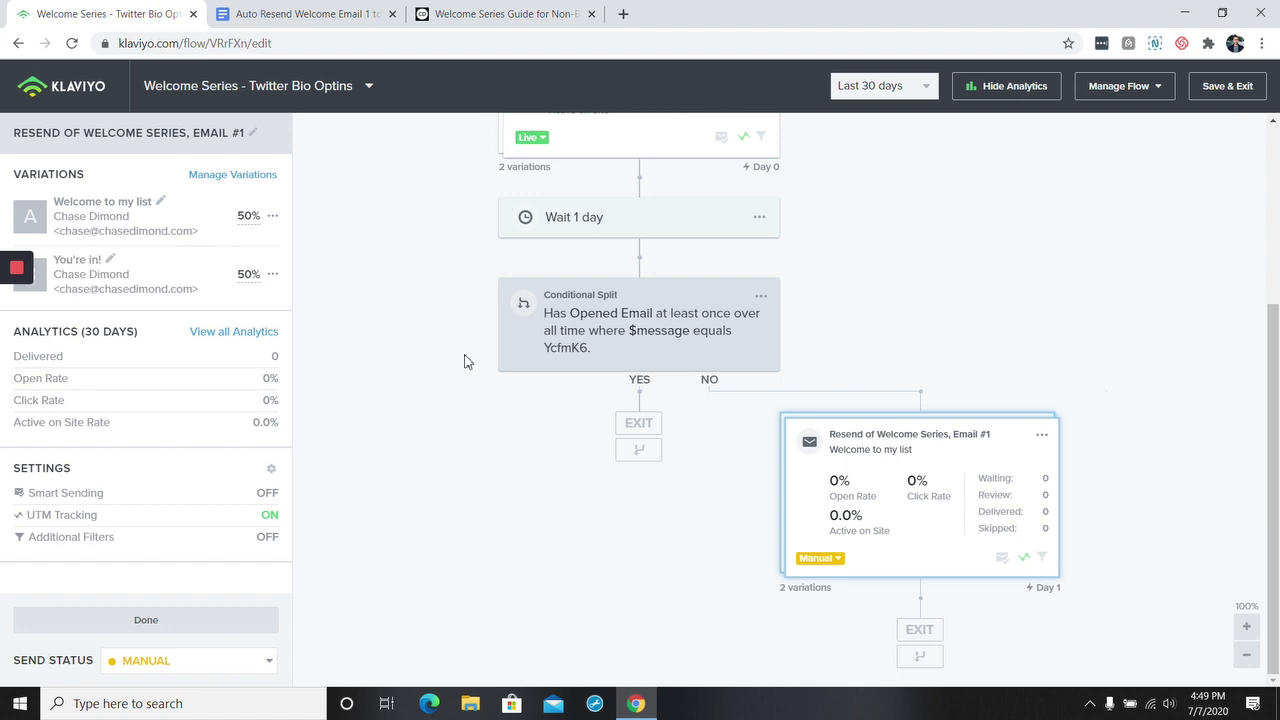
Step: Switch to the Google Docs reference, examine what follows the resend email in the flow diagram, and return to the Klaviyo flow
{"action": "left_click", "coordinate": [312, 14]}
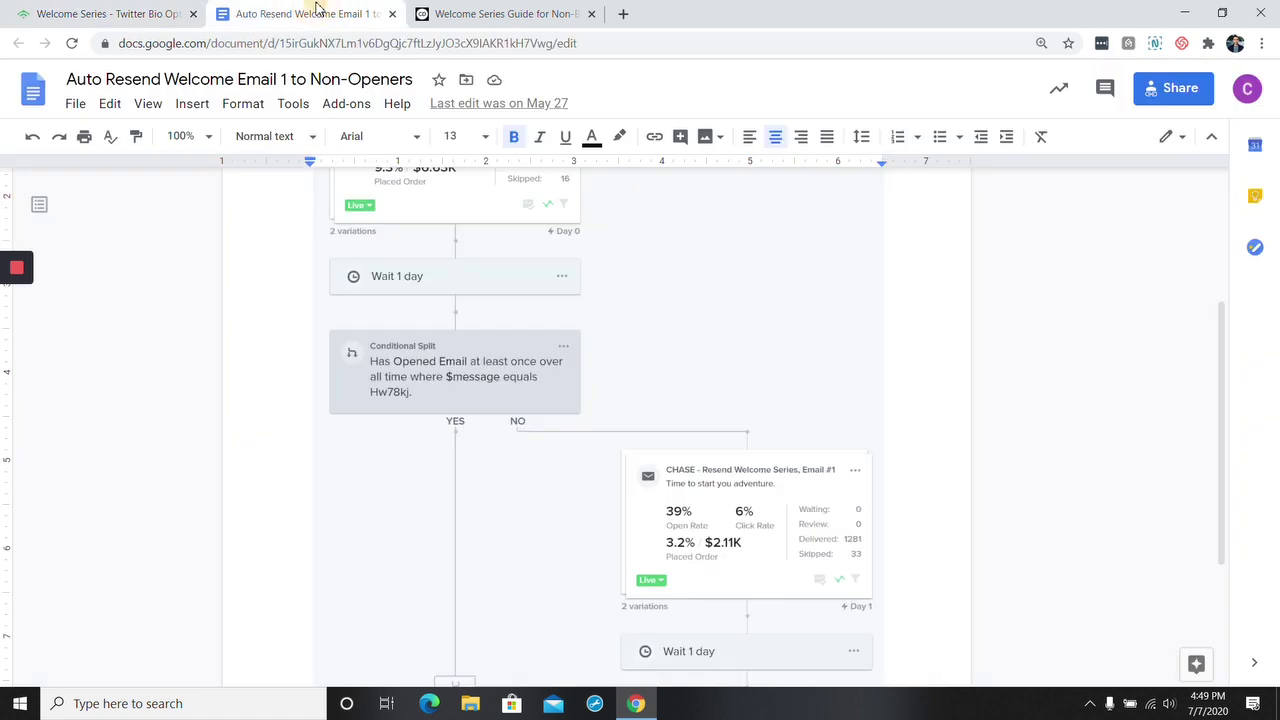
{"action": "scroll", "coordinate": [475, 260], "scroll_direction": "up", "scroll_amount": 2}
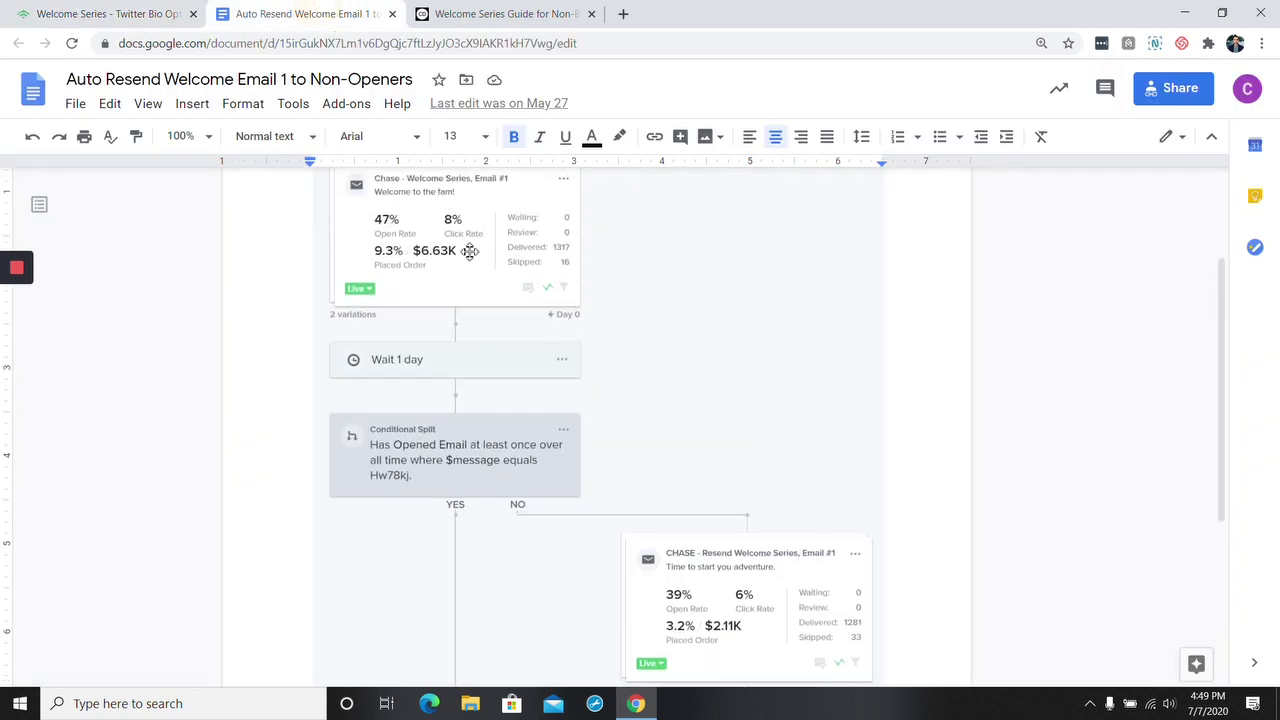
{"action": "scroll", "coordinate": [471, 370], "scroll_direction": "down", "scroll_amount": 1}
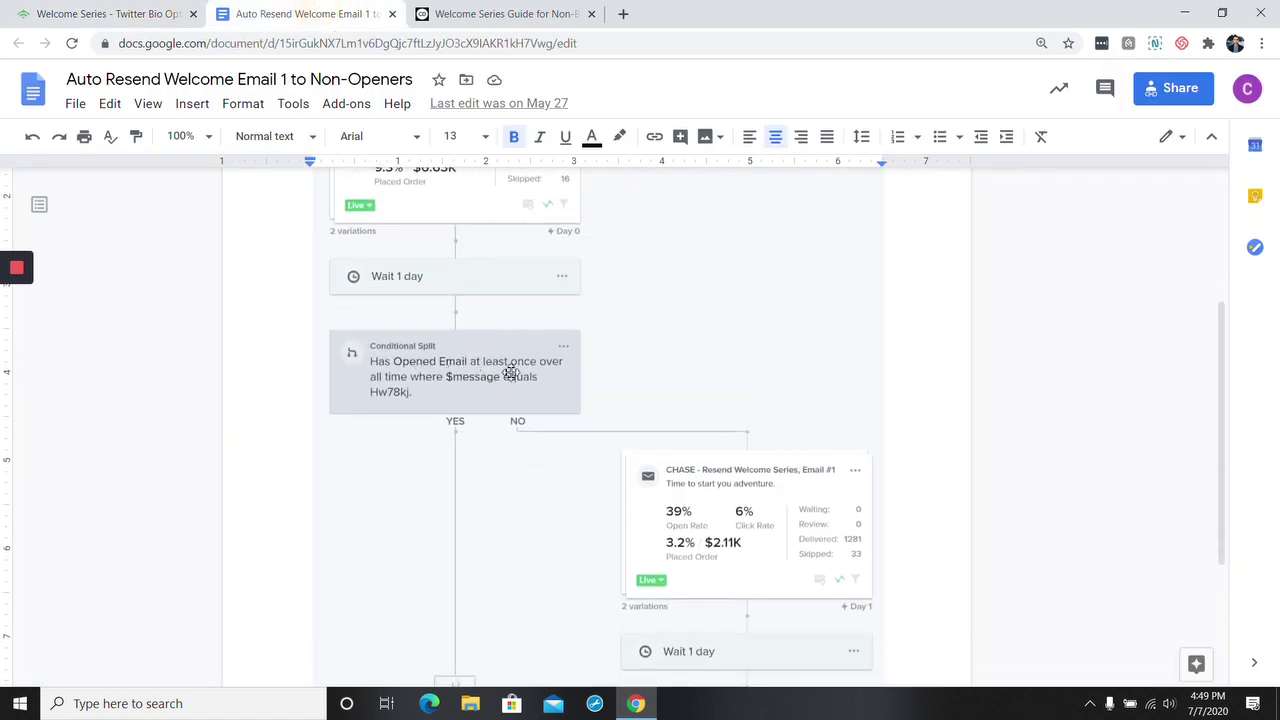
{"action": "scroll", "coordinate": [746, 371], "scroll_direction": "down", "scroll_amount": 2}
{"action": "left_click", "coordinate": [140, 12]}
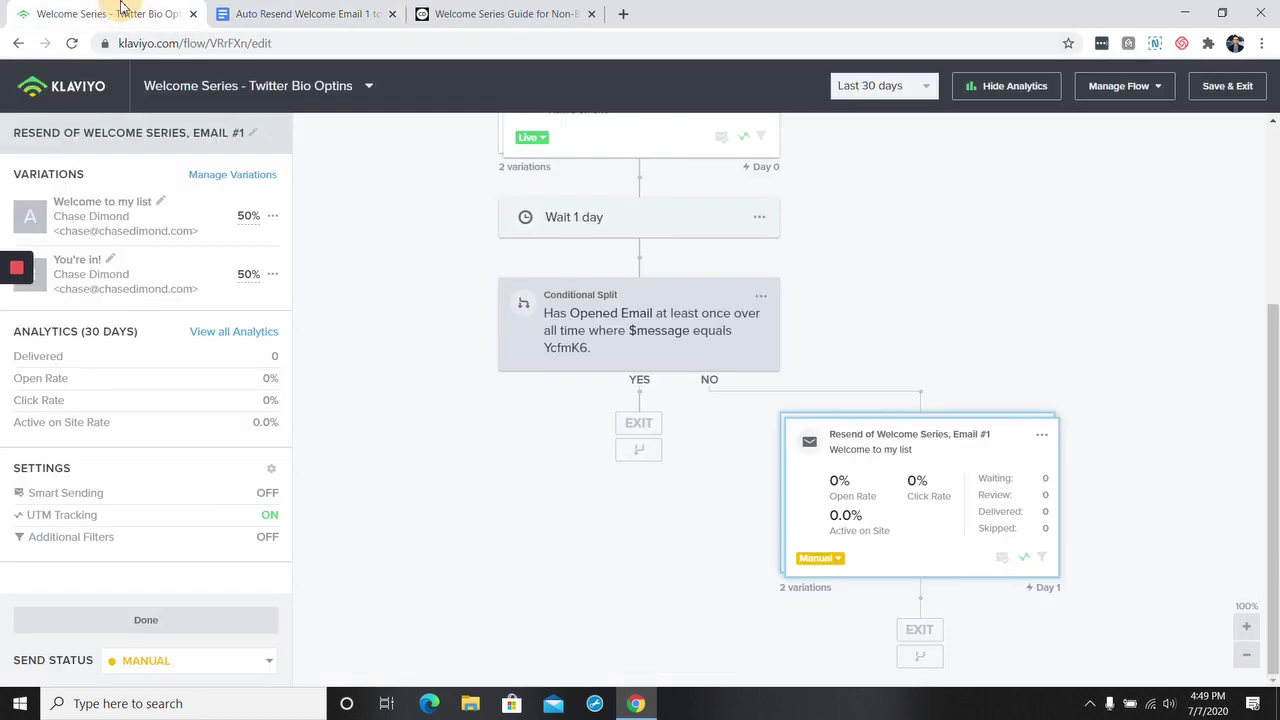
Step: Clone the 1-day time delay and place the copy after the resend email on the NO branch
{"action": "left_click", "coordinate": [759, 217]}
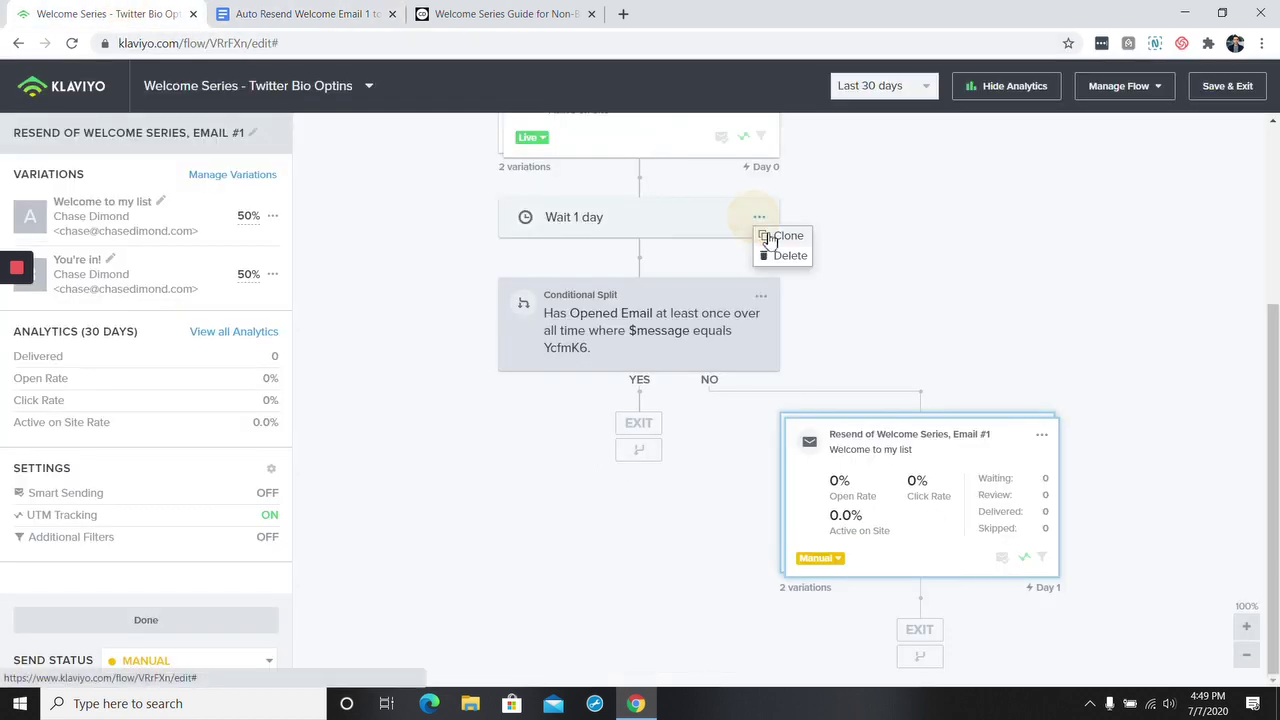
{"action": "left_click", "coordinate": [773, 239]}
{"action": "mouse_move", "coordinate": [669, 300]}
{"action": "left_mouse_down"}
{"action": "mouse_move", "coordinate": [860, 640]}
{"action": "mouse_move", "coordinate": [945, 612]}
{"action": "left_mouse_up"}
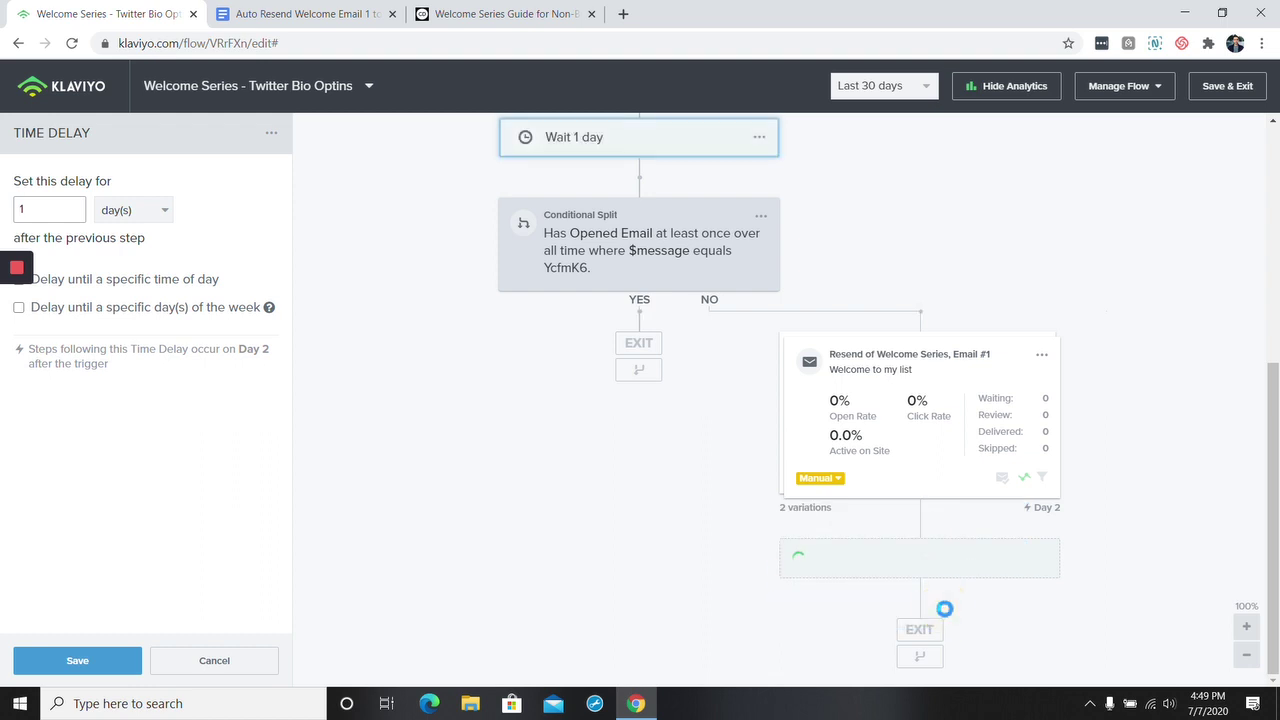
Step: Clone Welcome Series, Email #1 again and place the copy on the YES branch of the conditional split
{"action": "scroll", "coordinate": [640, 290], "scroll_direction": "up", "scroll_amount": 4}
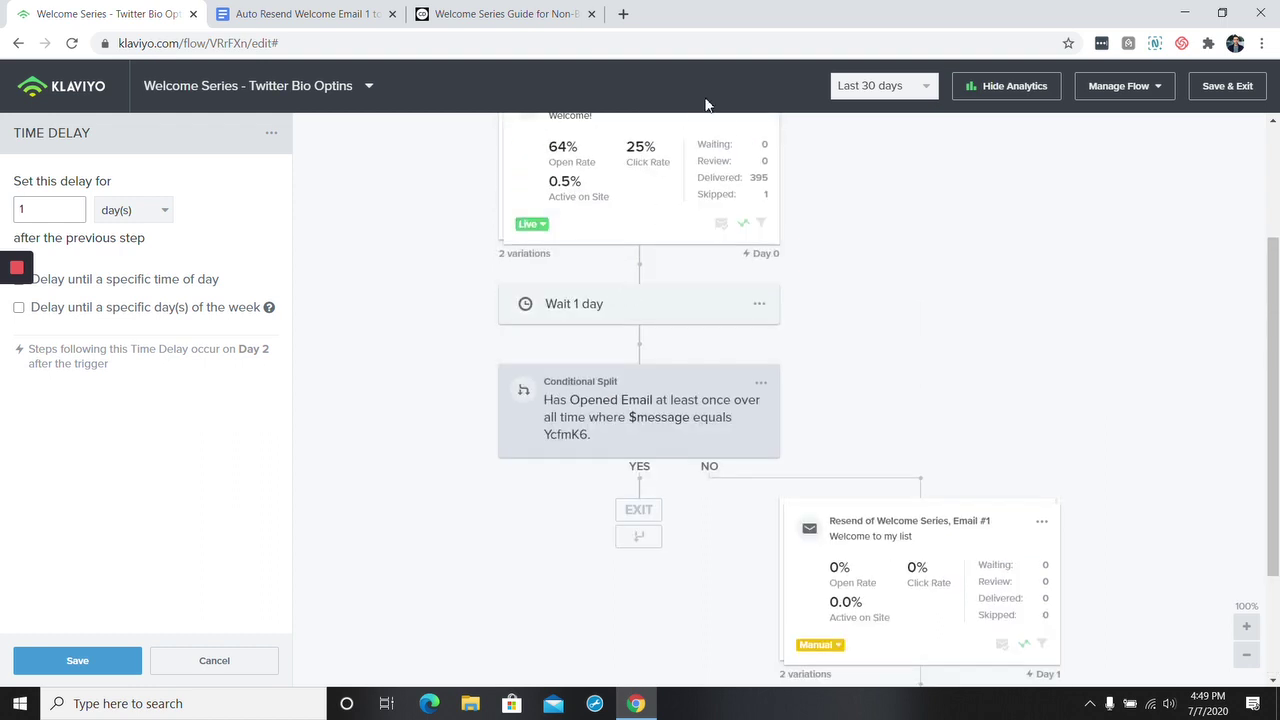
{"action": "left_click", "coordinate": [761, 292]}
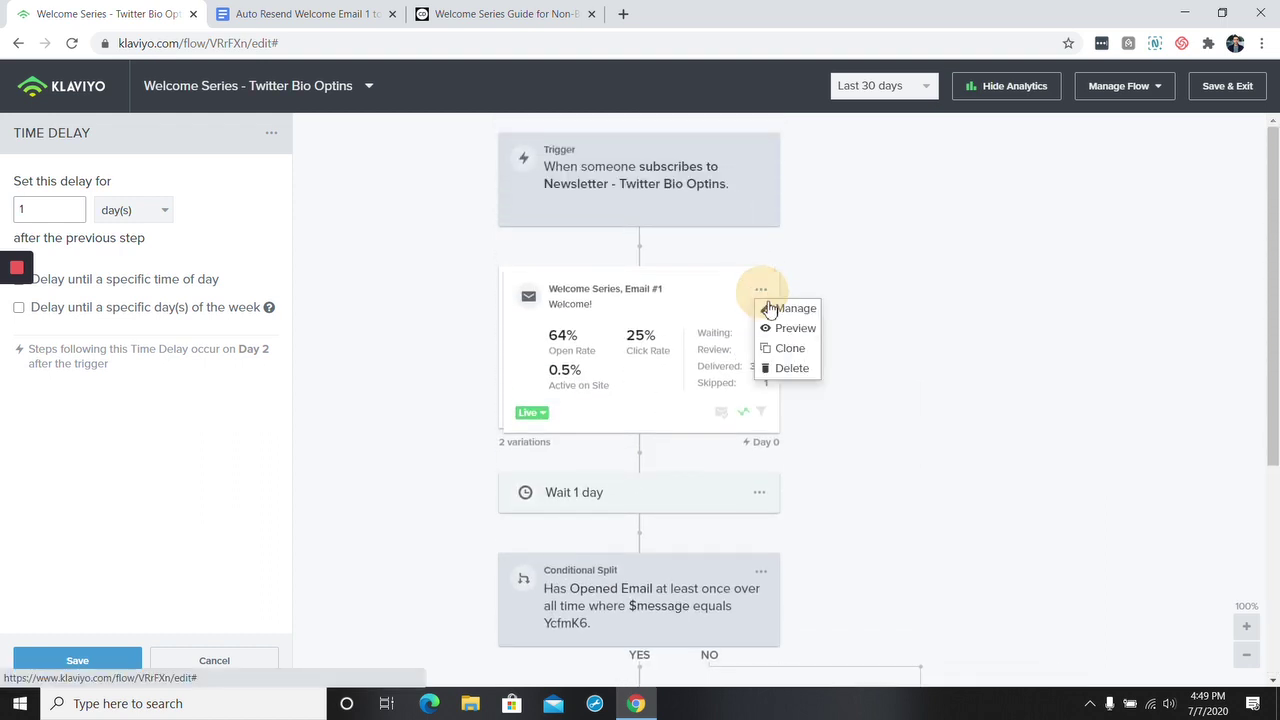
{"action": "left_click", "coordinate": [795, 350]}
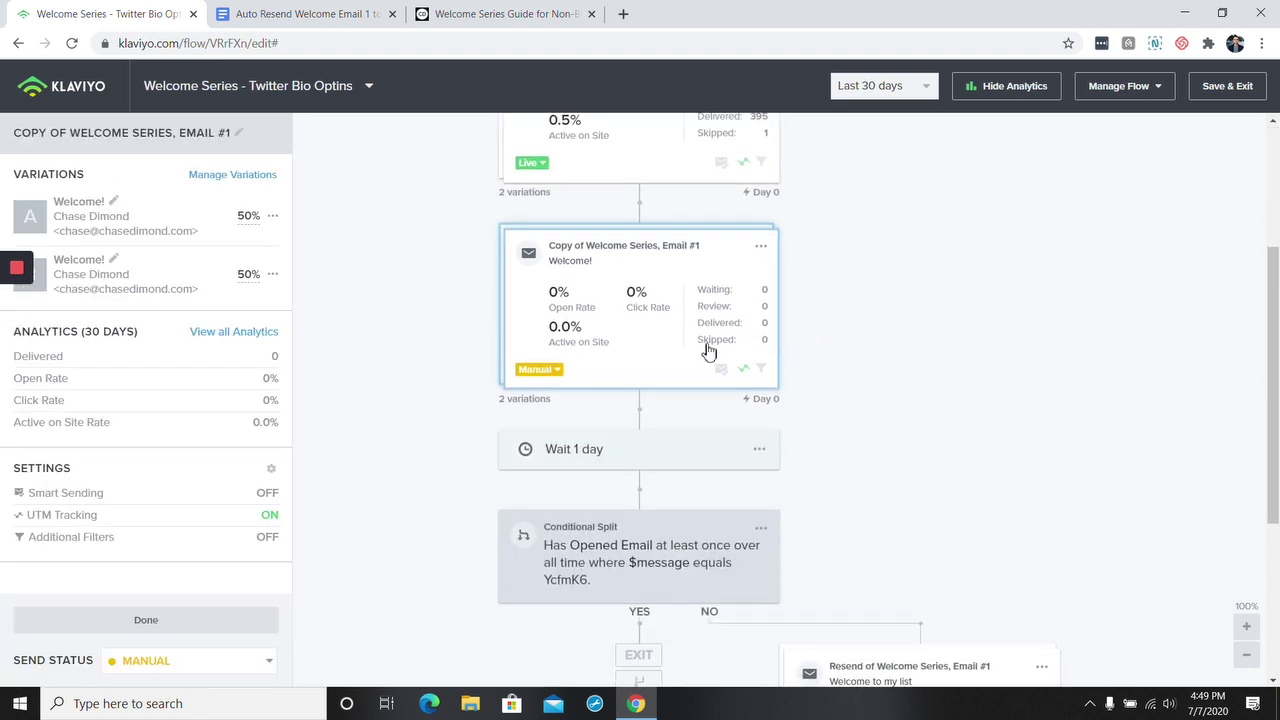
{"action": "mouse_move", "coordinate": [654, 380]}
{"action": "left_mouse_down"}
{"action": "mouse_move", "coordinate": [636, 683]}
{"action": "mouse_move", "coordinate": [649, 363]}
{"action": "mouse_move", "coordinate": [652, 386]}
{"action": "left_mouse_up"}
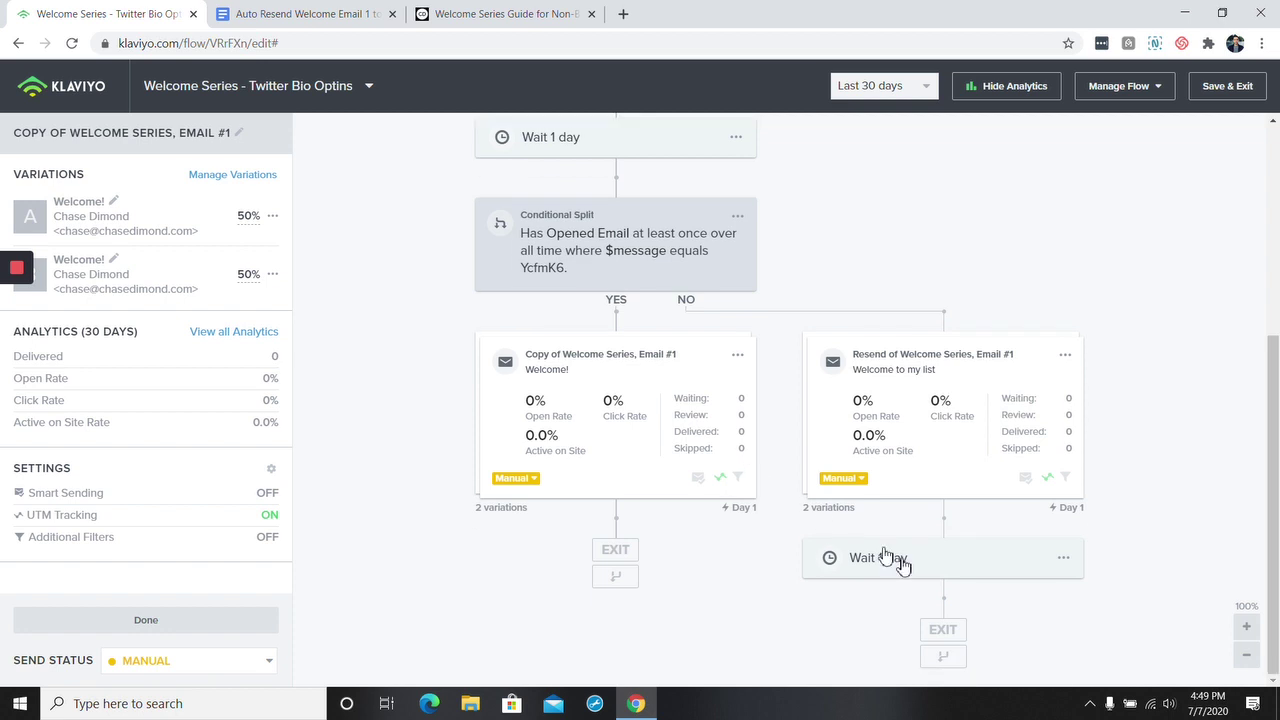
Step: Rejoin the end of the NO branch to the YES branch directly above the copied email
{"action": "left_click_drag", "start_coordinate": [945, 657], "coordinate": [617, 343]}
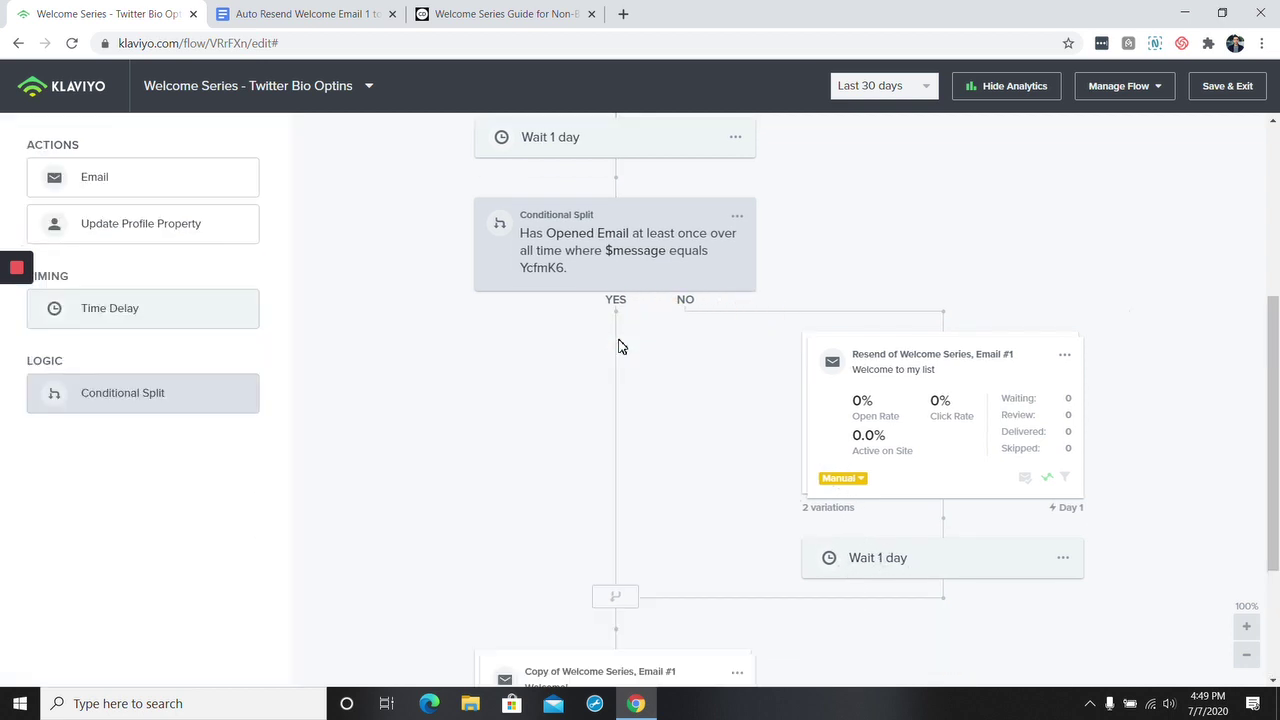
{"action": "scroll", "coordinate": [715, 370], "scroll_direction": "down", "scroll_amount": 2}
{"action": "scroll", "coordinate": [715, 399], "scroll_direction": "up", "scroll_amount": 2}
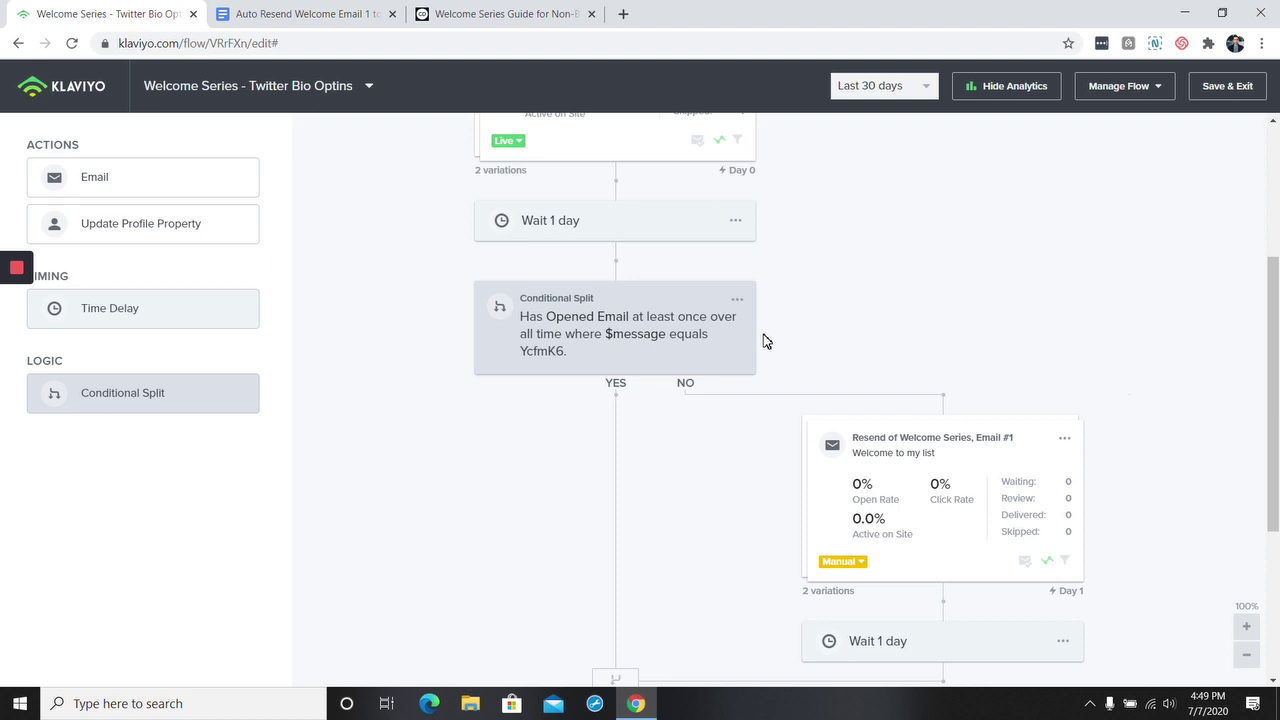
Step: Review the Google Docs reference diagram from Welcome Series, Email #1 through the split to the rejoined branches, and return to the Klaviyo flow
{"action": "scroll", "coordinate": [763, 341], "scroll_direction": "up", "scroll_amount": 2}
{"action": "key", "text": "ctrl+Tab"}
{"action": "scroll", "coordinate": [700, 365], "scroll_direction": "up", "scroll_amount": 4}
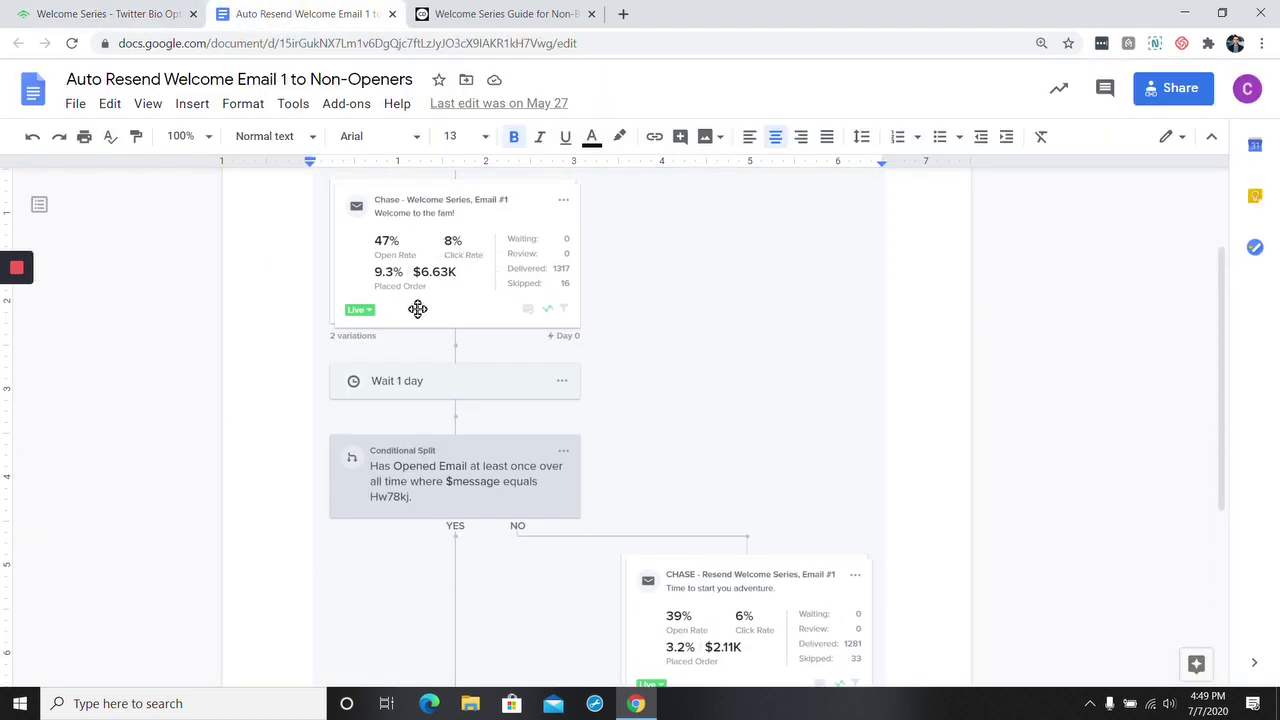
{"action": "scroll", "coordinate": [417, 310], "scroll_direction": "down", "scroll_amount": 1}
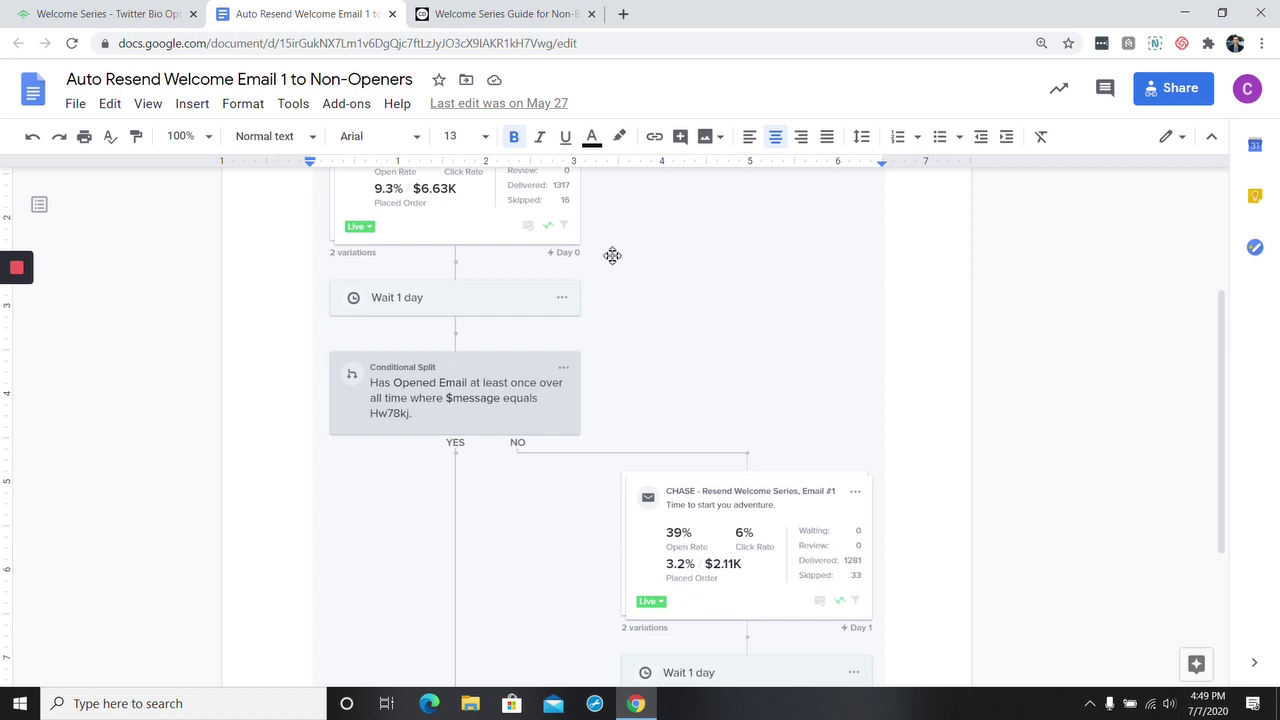
{"action": "scroll", "coordinate": [606, 331], "scroll_direction": "down", "scroll_amount": 3}
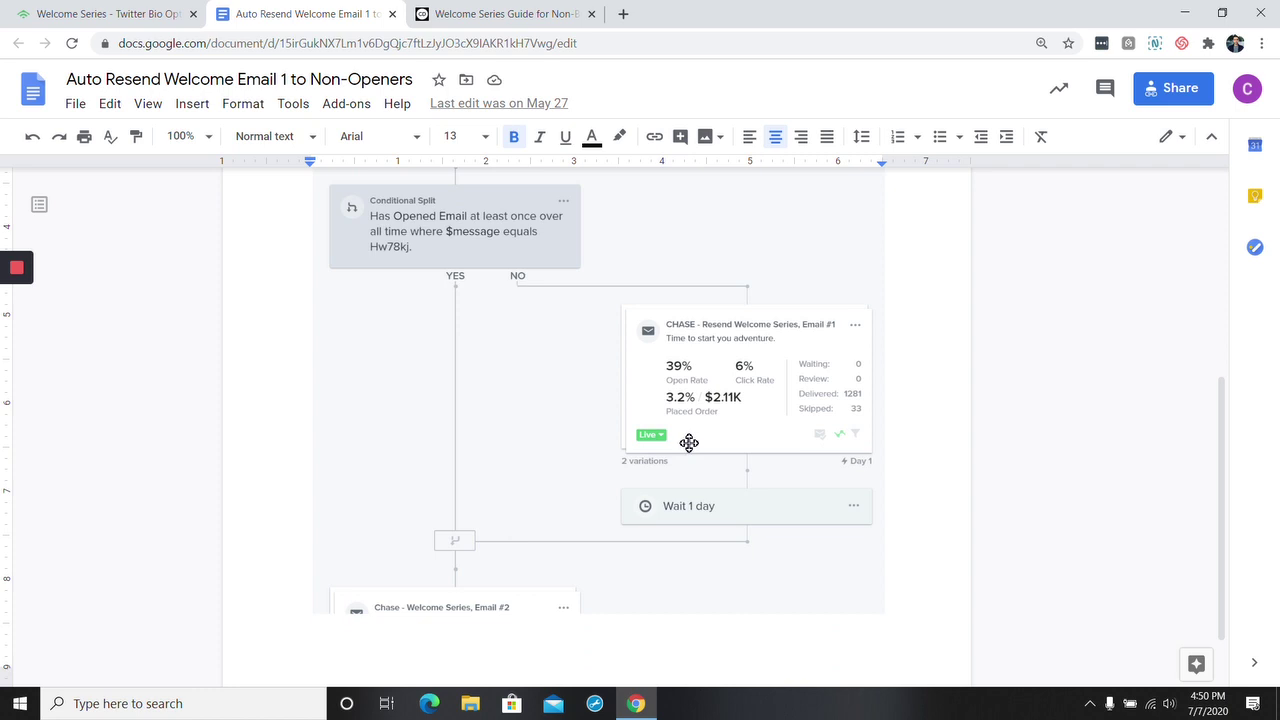
{"action": "scroll", "coordinate": [689, 442], "scroll_direction": "up", "scroll_amount": 3}
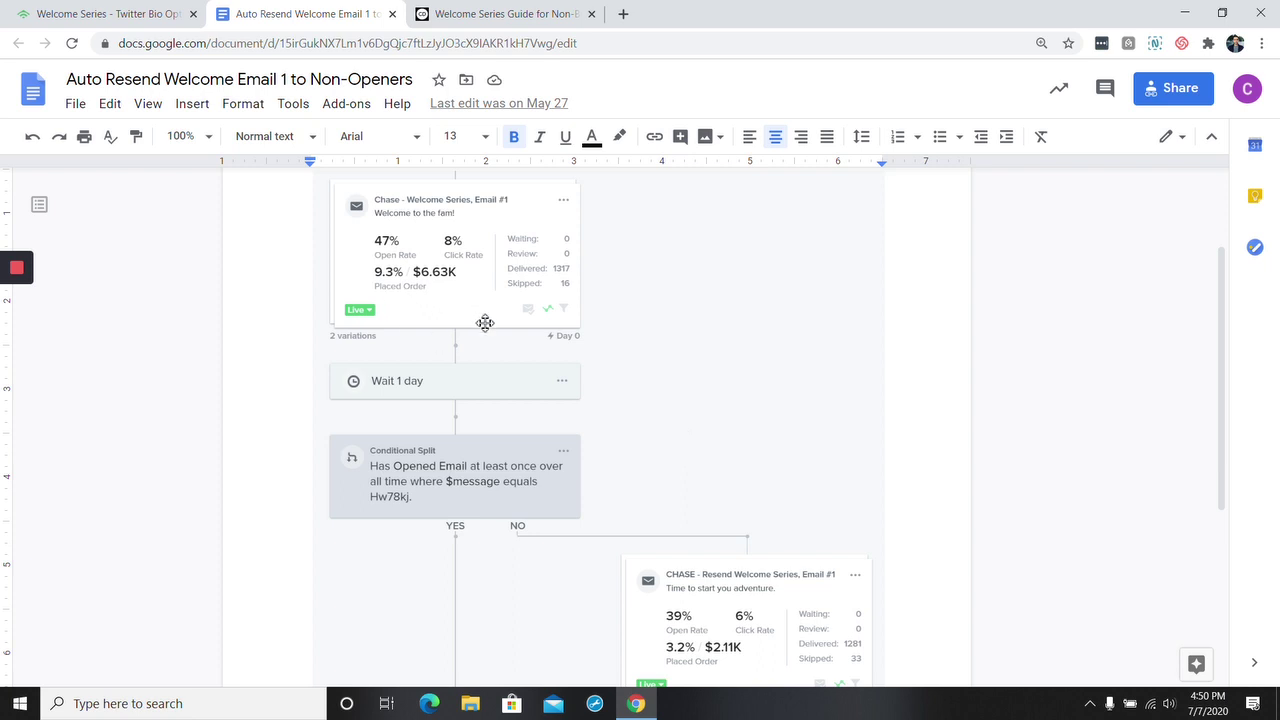
{"action": "left_click", "coordinate": [118, 14]}
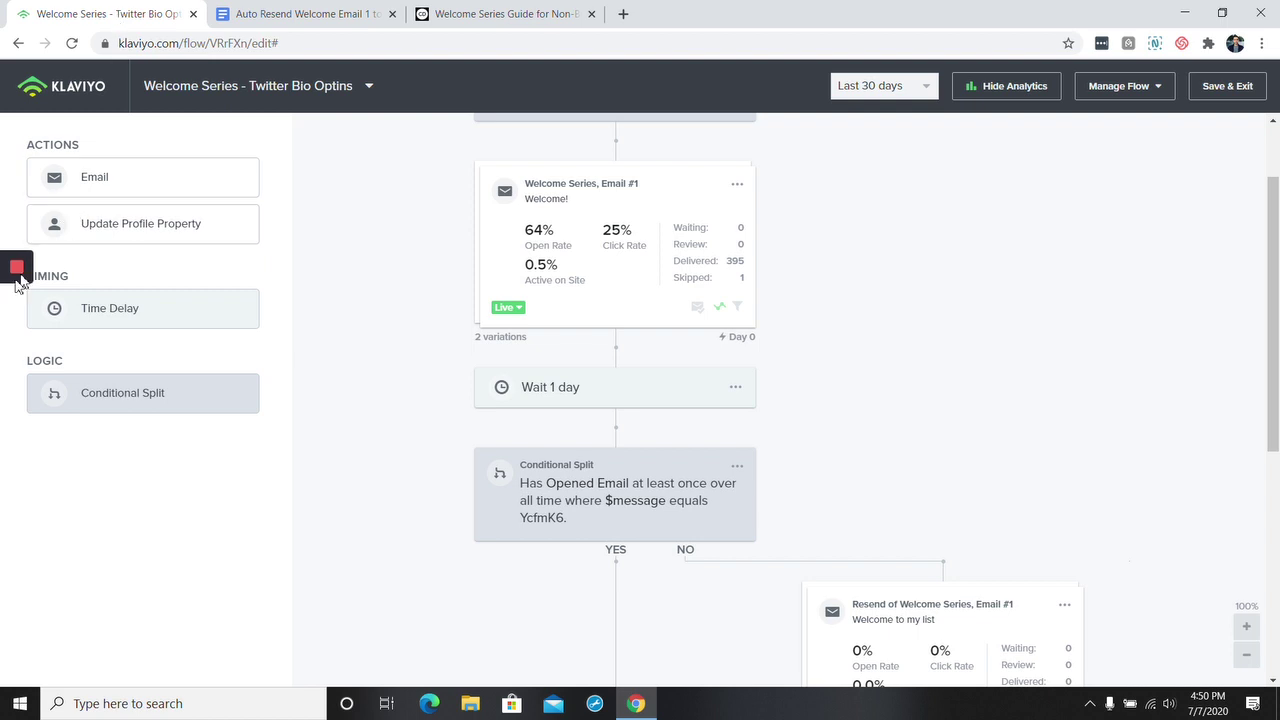
{"action": "mouse_move", "coordinate": [17, 280]}
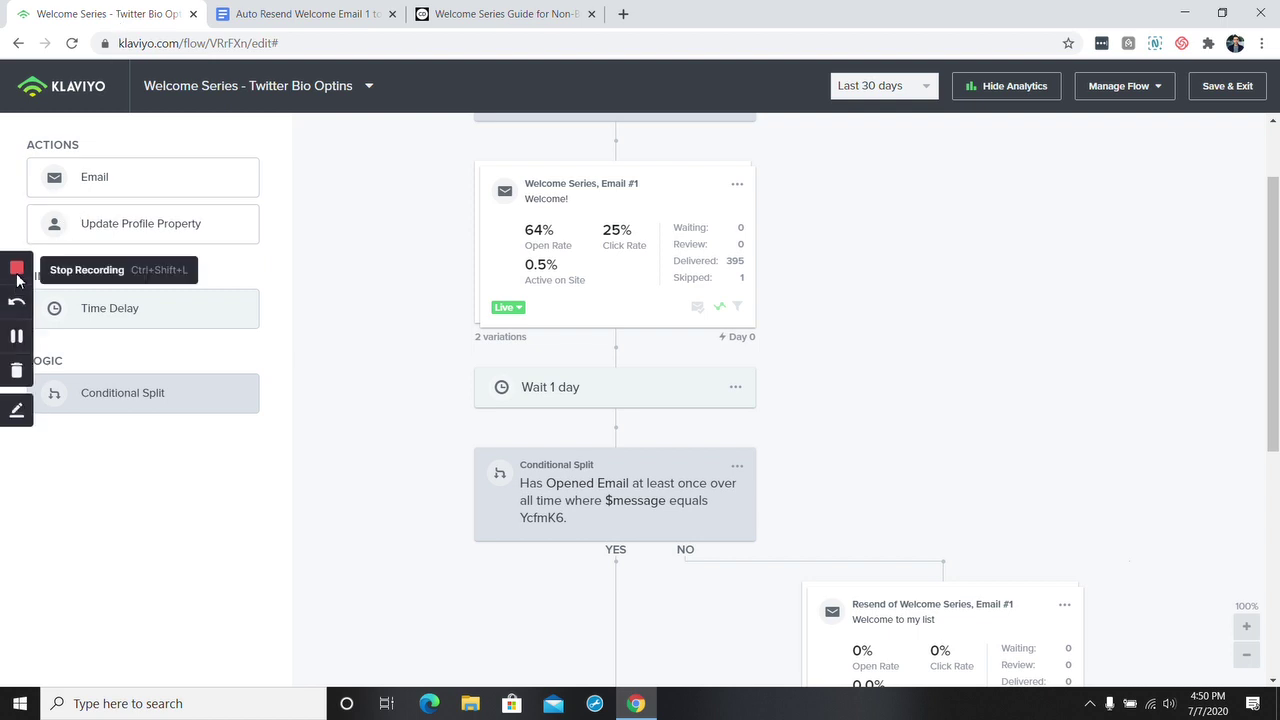